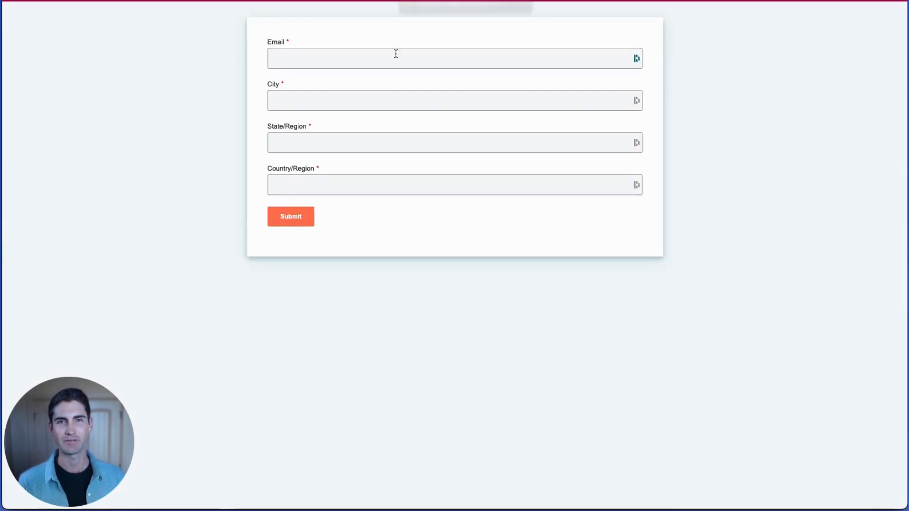
Step: Fill in the location form with the contact's email, city Boise, state ID and country USA, and submit it
{"action": "left_click", "coordinate": [386, 63]}
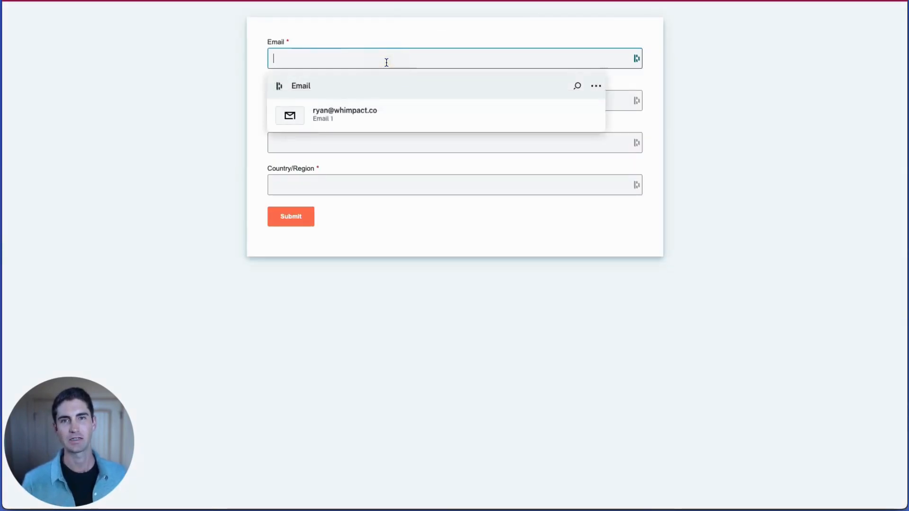
{"action": "left_click", "coordinate": [385, 116]}
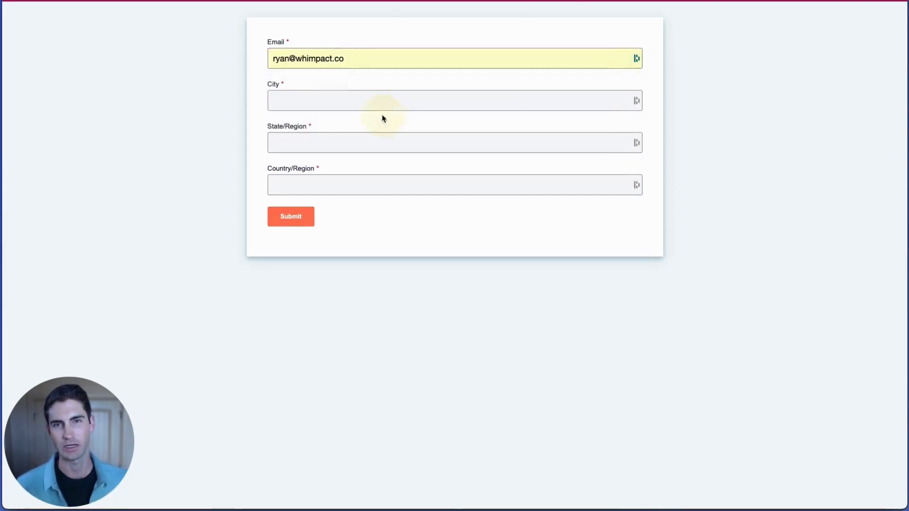
{"action": "left_click", "coordinate": [355, 110]}
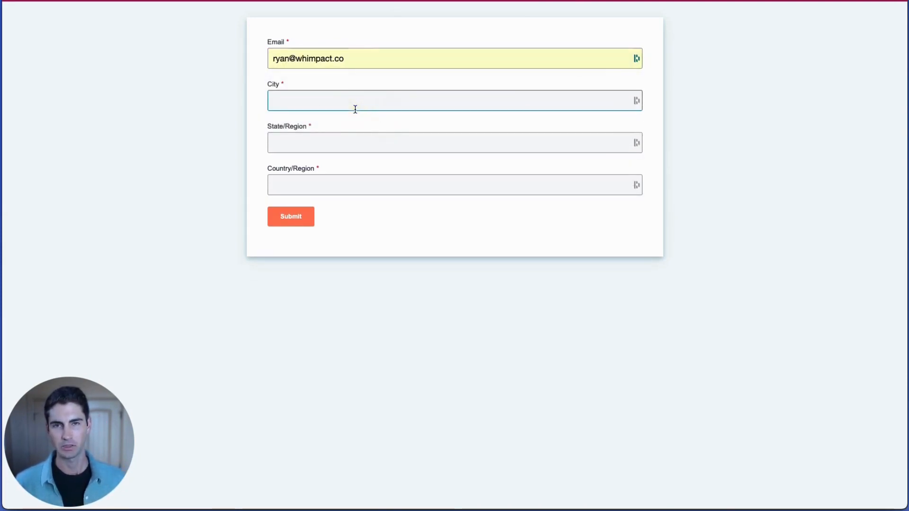
{"action": "type", "text": "Boise"}
{"action": "key", "text": "Tab"}
{"action": "type", "text": "ID"}
{"action": "key", "text": "Tab"}
{"action": "type", "text": "USA"}
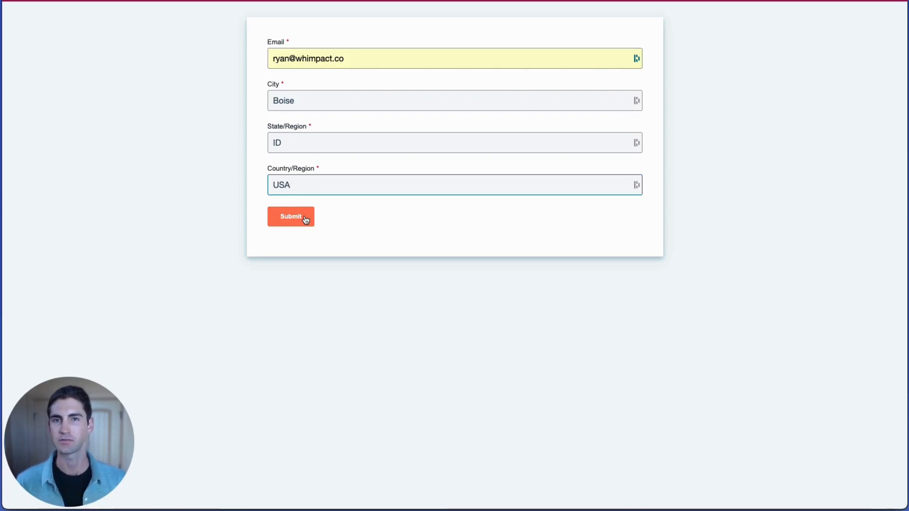
{"action": "left_click", "coordinate": [305, 219]}
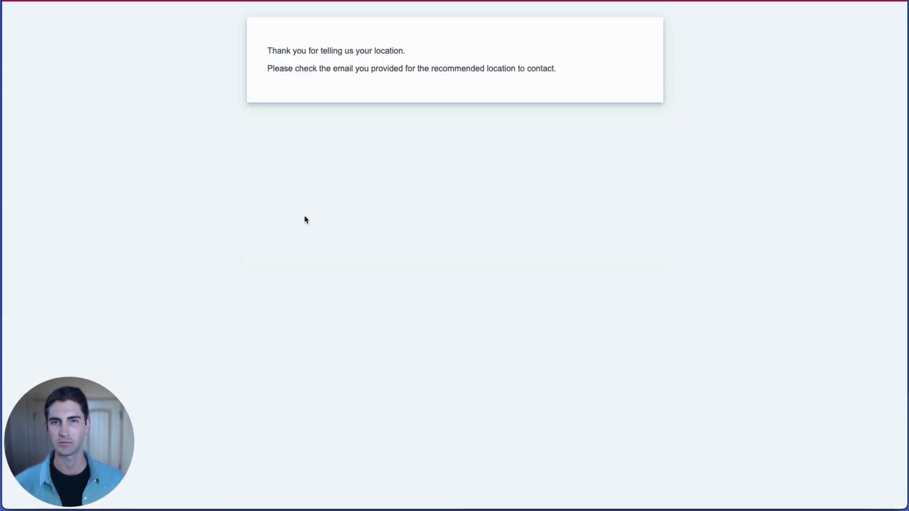
Step: Read the form's thank-you message and the received email with the suggested support location
{"action": "left_click_drag", "start_coordinate": [282, 51], "coordinate": [351, 56]}
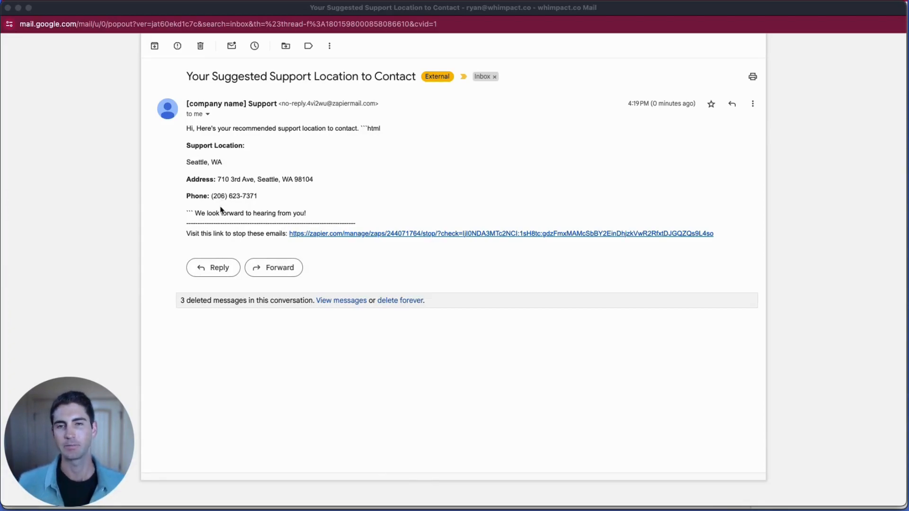
{"action": "left_click", "coordinate": [371, 126]}
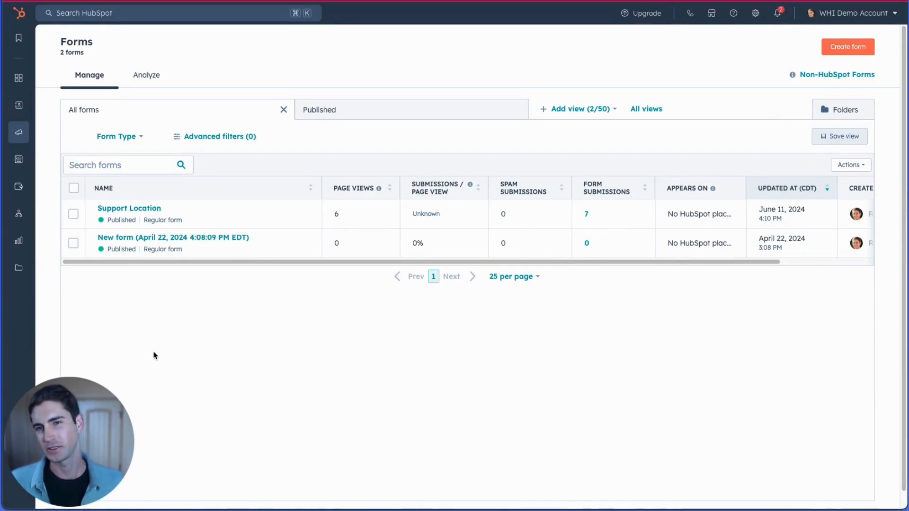
{"action": "left_click", "coordinate": [24, 137]}
{"action": "left_click", "coordinate": [169, 138]}
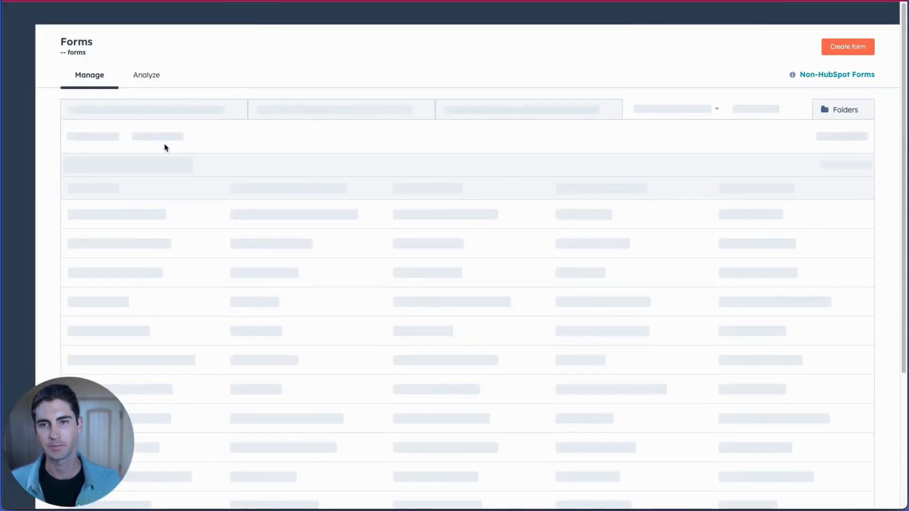
{"action": "left_click", "coordinate": [850, 49]}
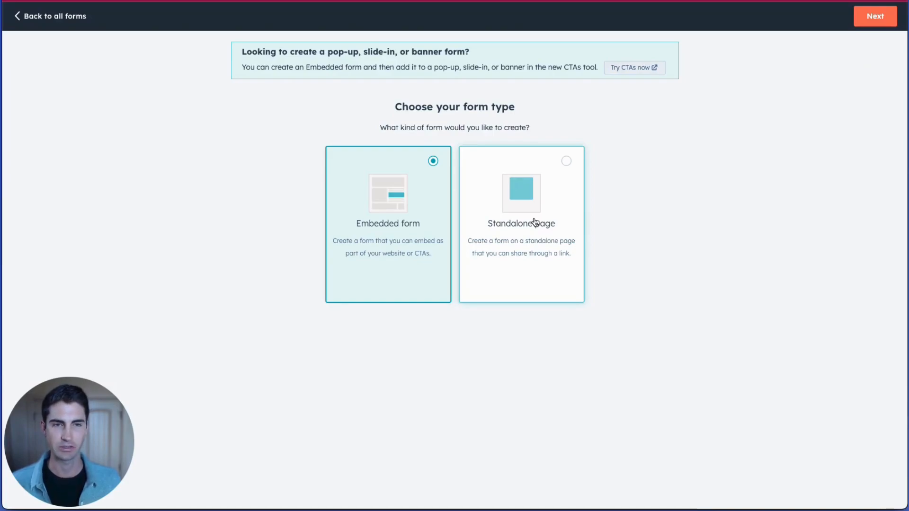
{"action": "left_click", "coordinate": [32, 18]}
Step: Open the Support Location form for editing and inspect the basic settings of its City field
{"action": "left_click", "coordinate": [111, 211]}
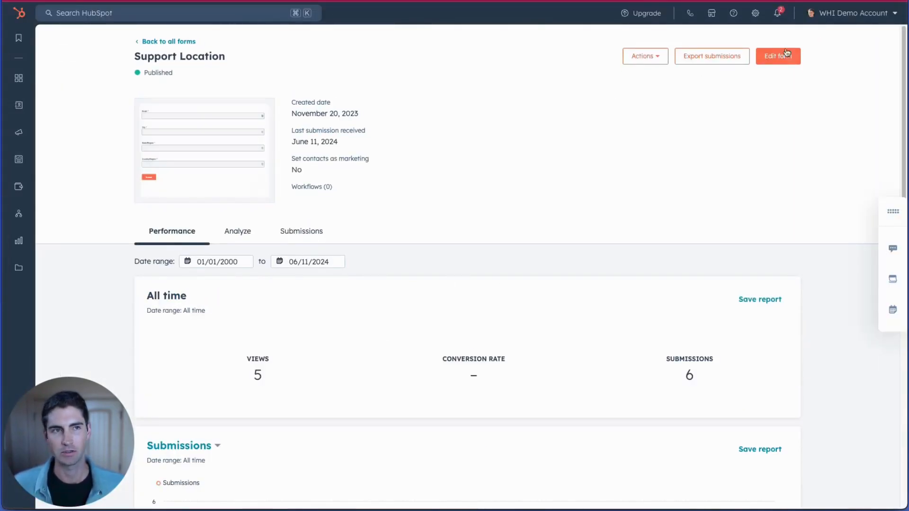
{"action": "left_click", "coordinate": [787, 53]}
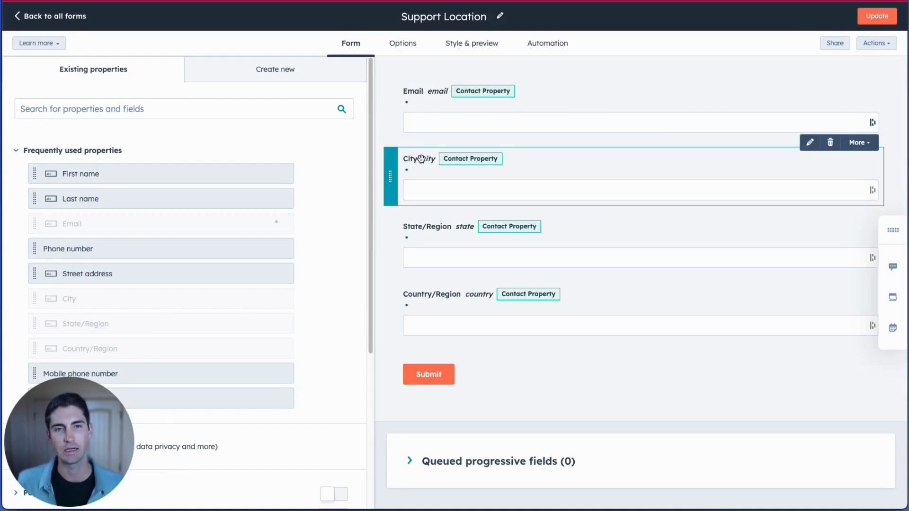
{"action": "scroll", "coordinate": [73, 261], "scroll_direction": "down", "scroll_amount": 1}
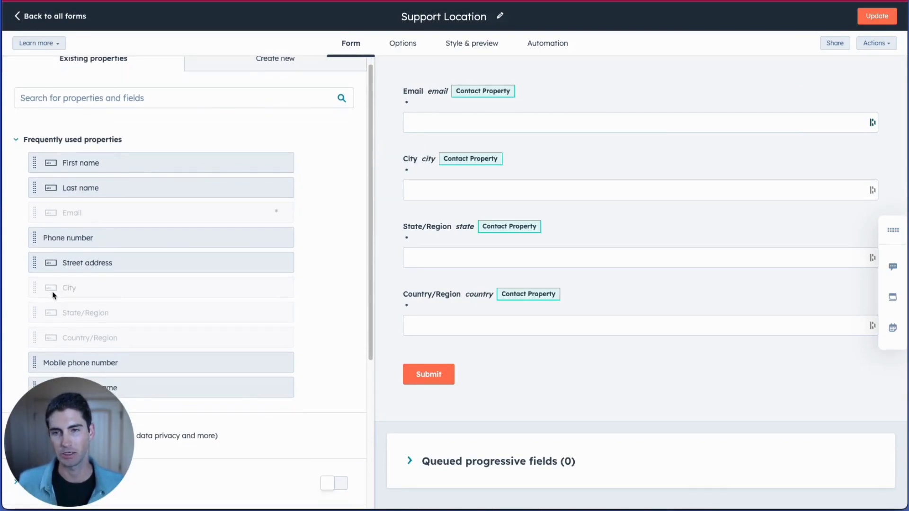
{"action": "scroll", "coordinate": [85, 296], "scroll_direction": "down", "scroll_amount": 1}
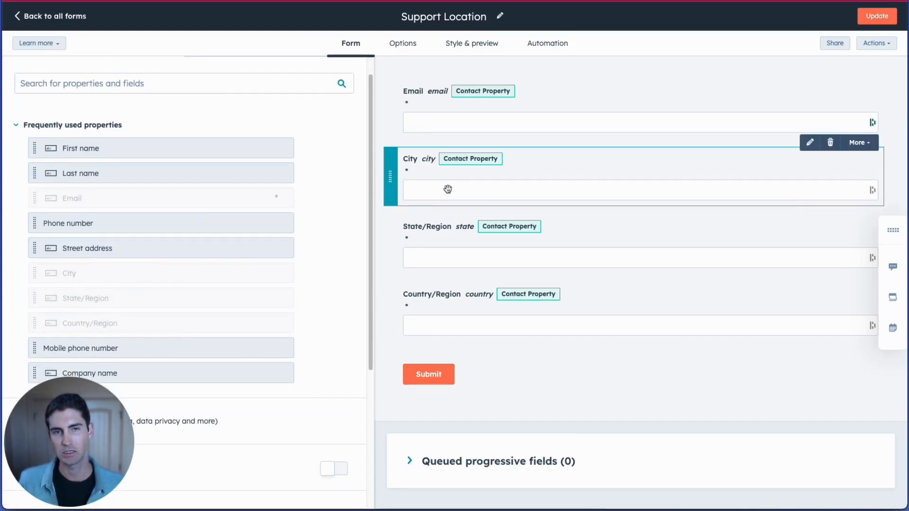
{"action": "left_click", "coordinate": [472, 175]}
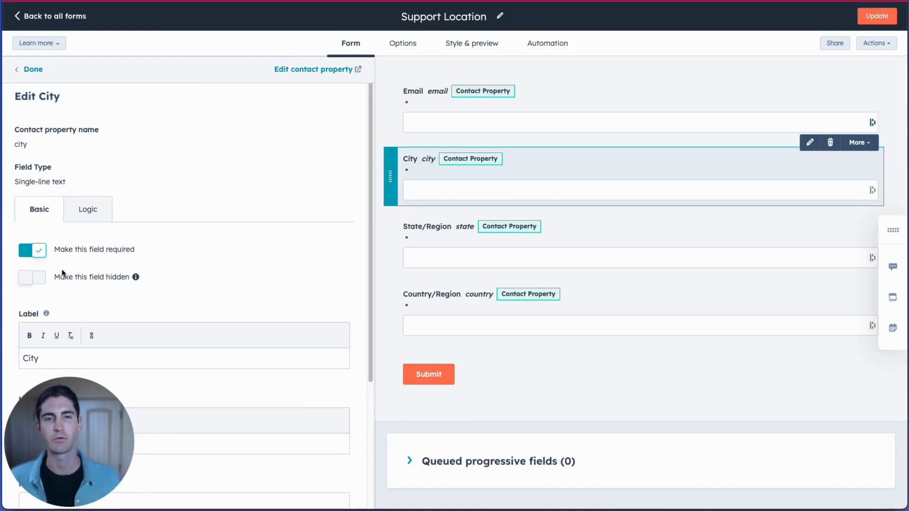
{"action": "mouse_move", "coordinate": [136, 277]}
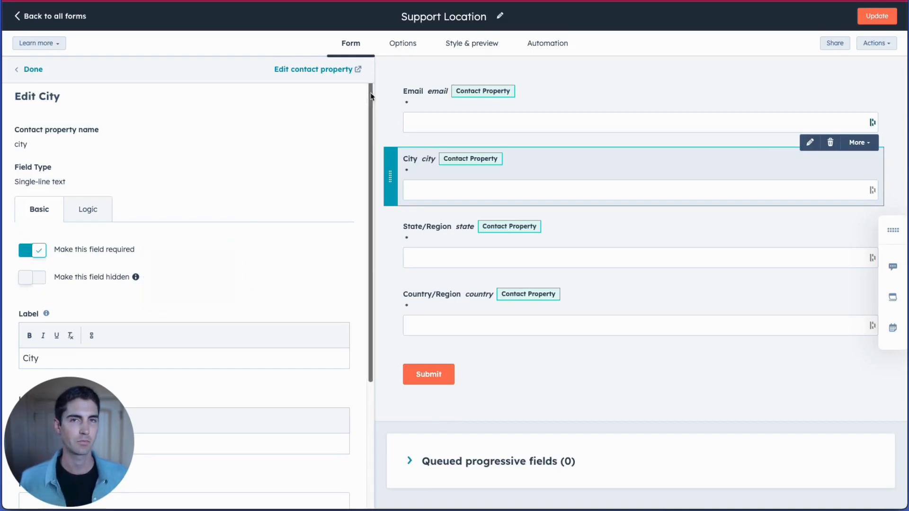
Step: Review the form's thank-you message and its post-submission automation choices, and return to the field layout
{"action": "left_click", "coordinate": [413, 52]}
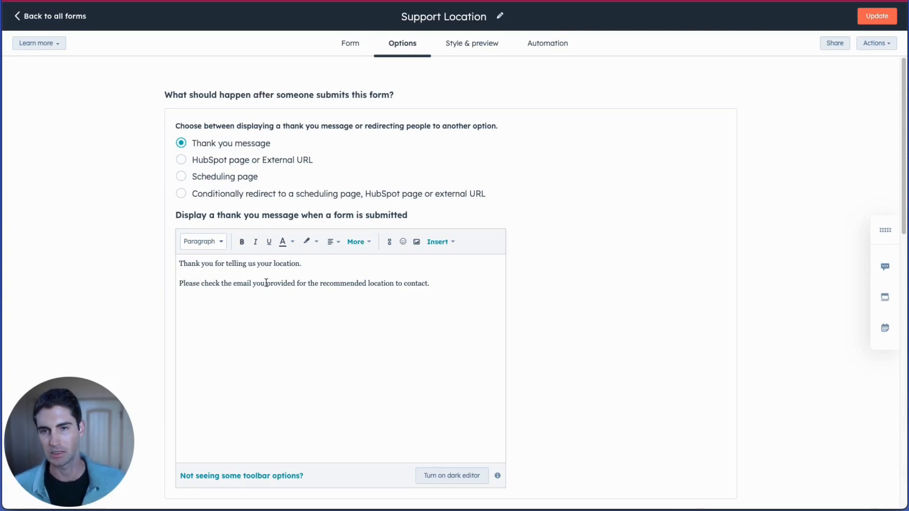
{"action": "left_click_drag", "start_coordinate": [226, 263], "coordinate": [260, 293]}
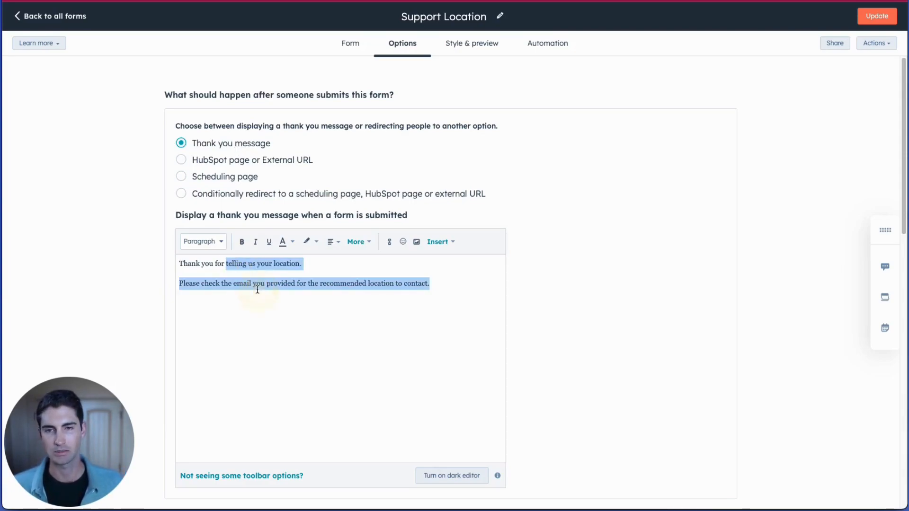
{"action": "left_click", "coordinate": [234, 284]}
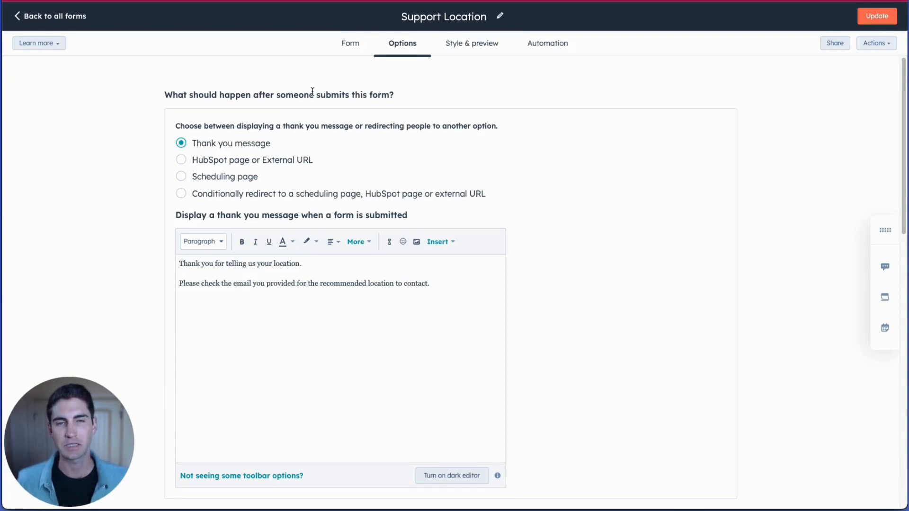
{"action": "left_click", "coordinate": [544, 51]}
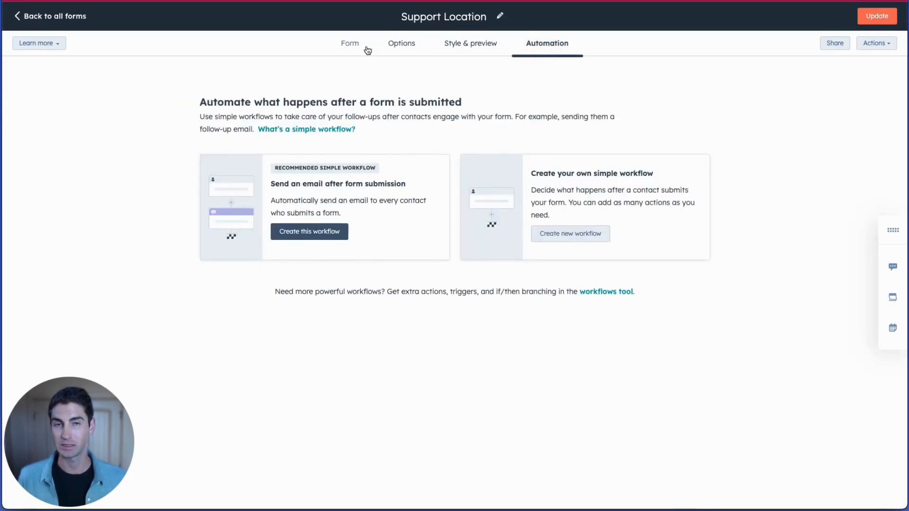
{"action": "left_click", "coordinate": [349, 48]}
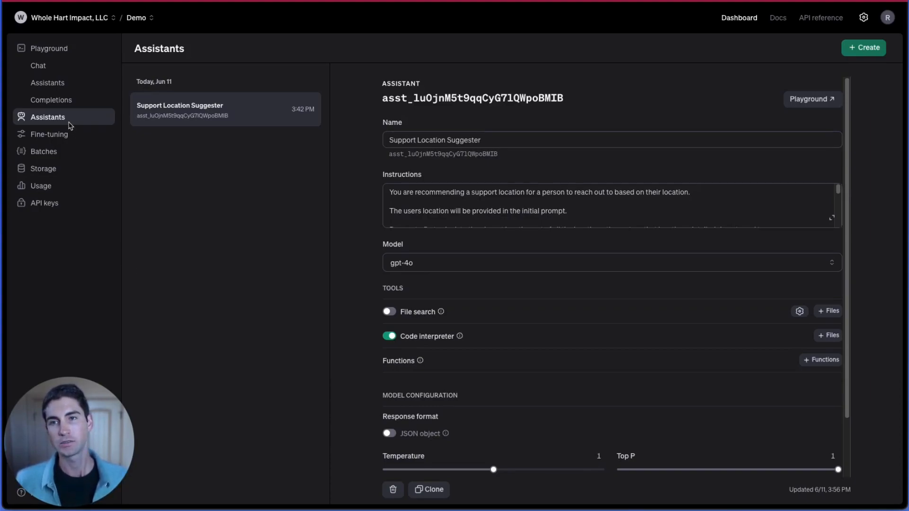
Step: Check the name of the Support Location Suggester assistant and expand its instructions
{"action": "left_click", "coordinate": [50, 122]}
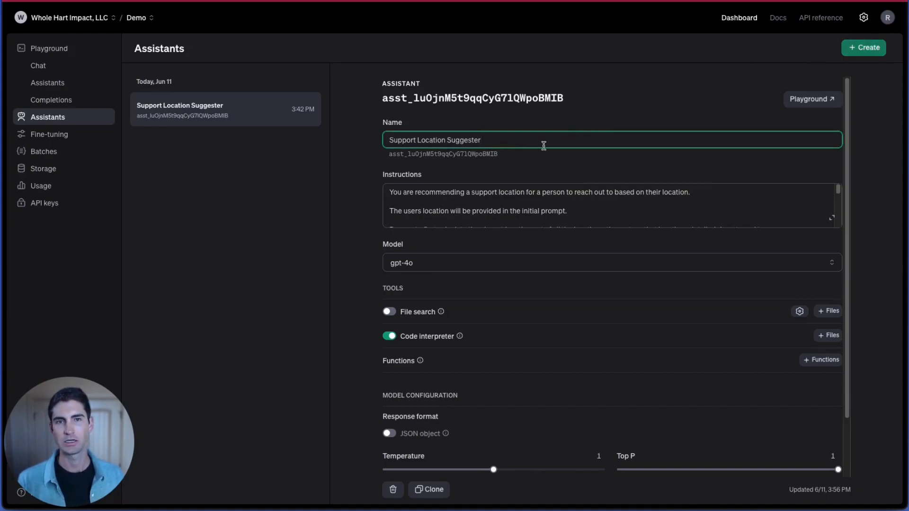
{"action": "left_click_drag", "start_coordinate": [497, 143], "coordinate": [383, 141]}
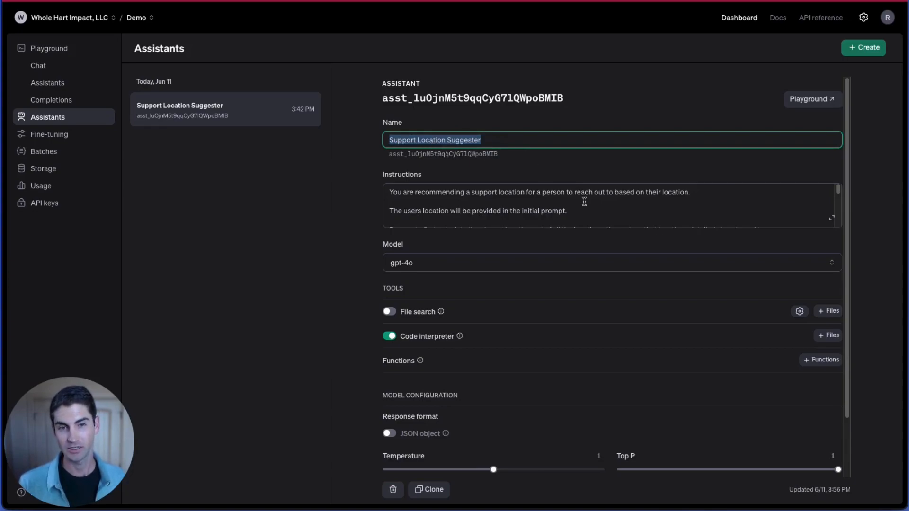
{"action": "left_click", "coordinate": [830, 220]}
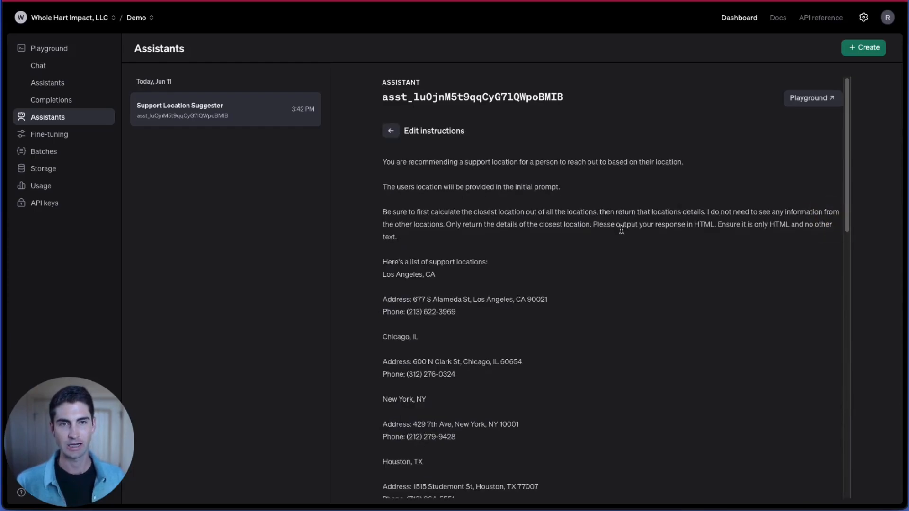
Step: Read through the assistant's instructions, from the opening prompt to the last support location in the list
{"action": "scroll", "coordinate": [547, 202], "scroll_direction": "down", "scroll_amount": 2}
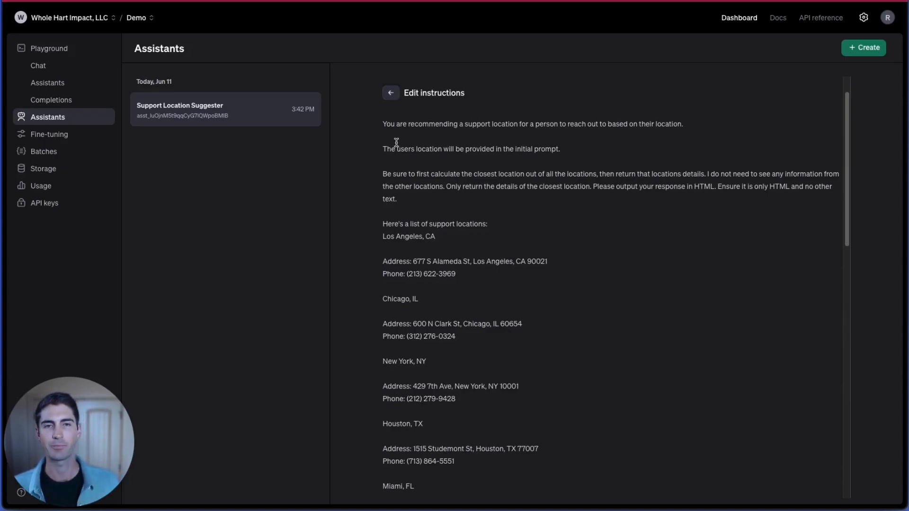
{"action": "left_click_drag", "start_coordinate": [400, 124], "coordinate": [374, 223]}
{"action": "scroll", "coordinate": [442, 243], "scroll_direction": "down", "scroll_amount": 1}
{"action": "scroll", "coordinate": [445, 245], "scroll_direction": "down", "scroll_amount": 1}
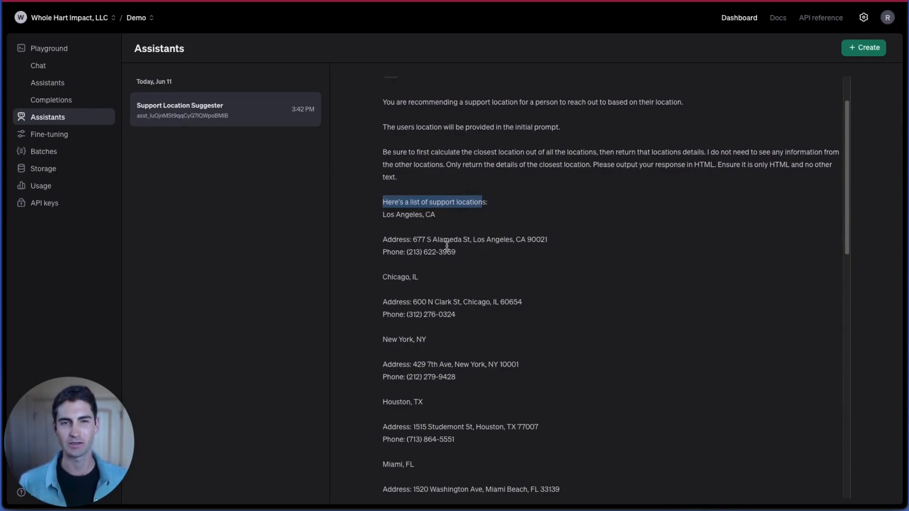
{"action": "scroll", "coordinate": [446, 245], "scroll_direction": "down", "scroll_amount": 1}
{"action": "scroll", "coordinate": [447, 248], "scroll_direction": "down", "scroll_amount": 7}
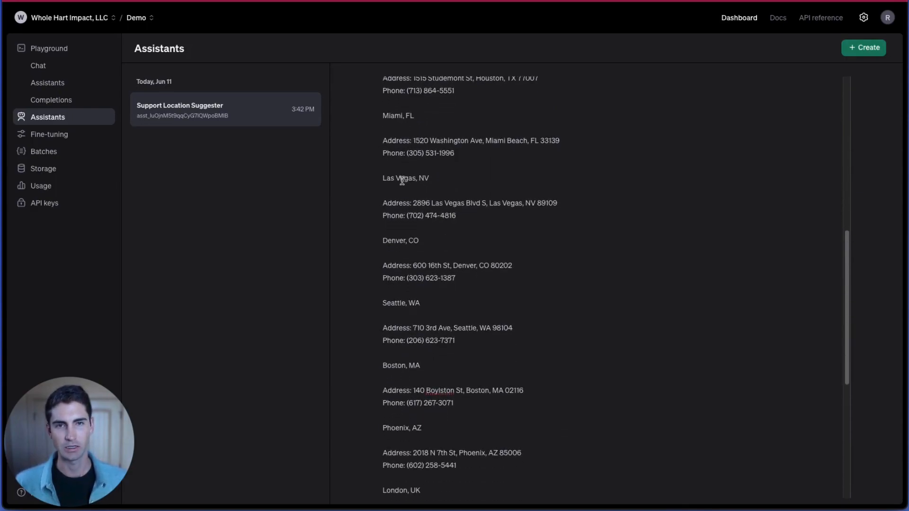
{"action": "scroll", "coordinate": [399, 183], "scroll_direction": "down", "scroll_amount": 3}
{"action": "scroll", "coordinate": [399, 188], "scroll_direction": "down", "scroll_amount": 3}
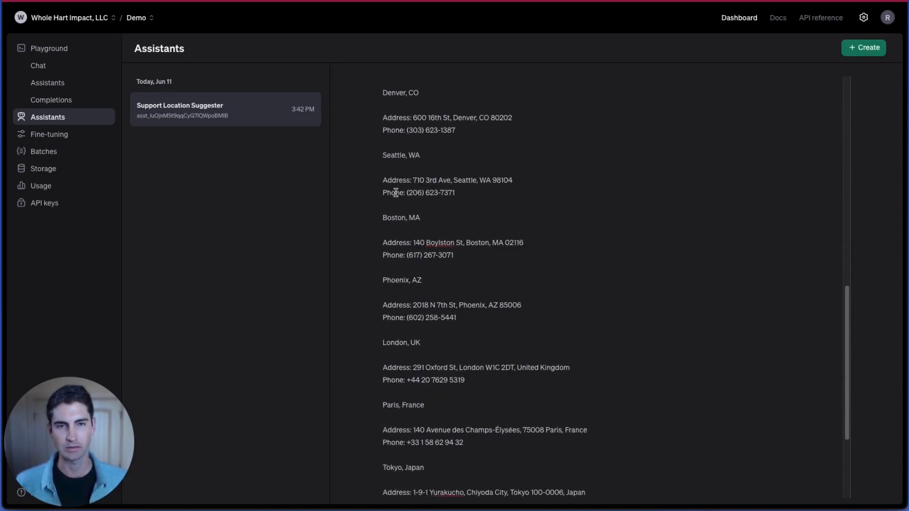
{"action": "left_click_drag", "start_coordinate": [395, 244], "coordinate": [421, 245]}
{"action": "scroll", "coordinate": [427, 294], "scroll_direction": "down", "scroll_amount": 1}
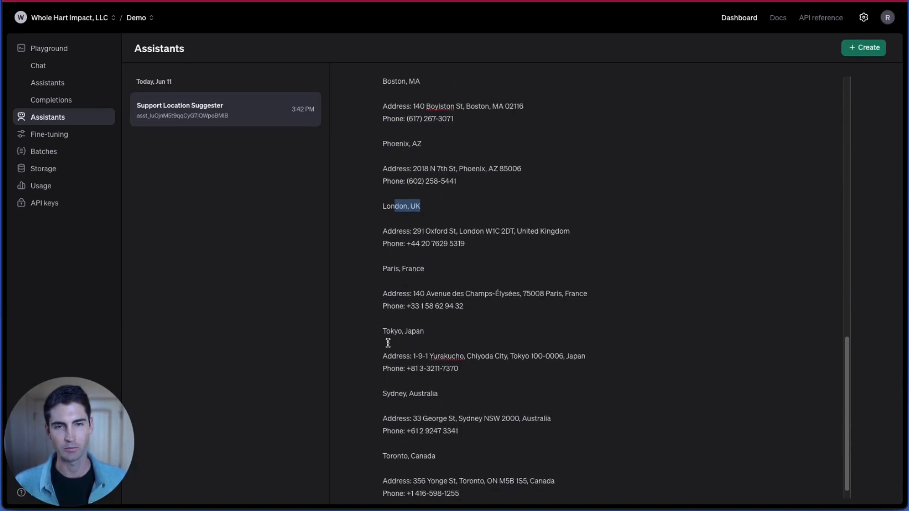
{"action": "scroll", "coordinate": [424, 339], "scroll_direction": "down", "scroll_amount": 1}
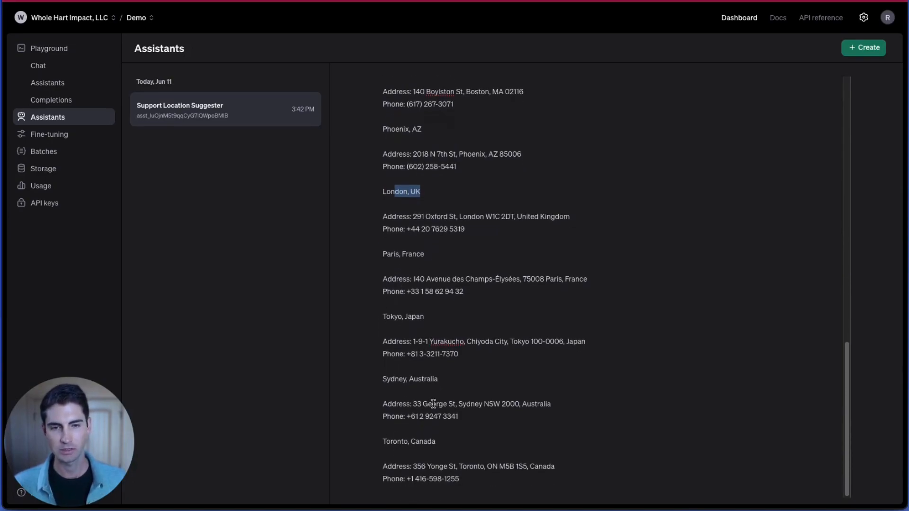
Step: Locate the Seattle, WA entry in the support locations and return to the assistant's main settings
{"action": "scroll", "coordinate": [433, 428], "scroll_direction": "up", "scroll_amount": 2}
{"action": "right_click", "coordinate": [445, 411]}
{"action": "left_click", "coordinate": [409, 289]}
{"action": "scroll", "coordinate": [409, 288], "scroll_direction": "up", "scroll_amount": 3}
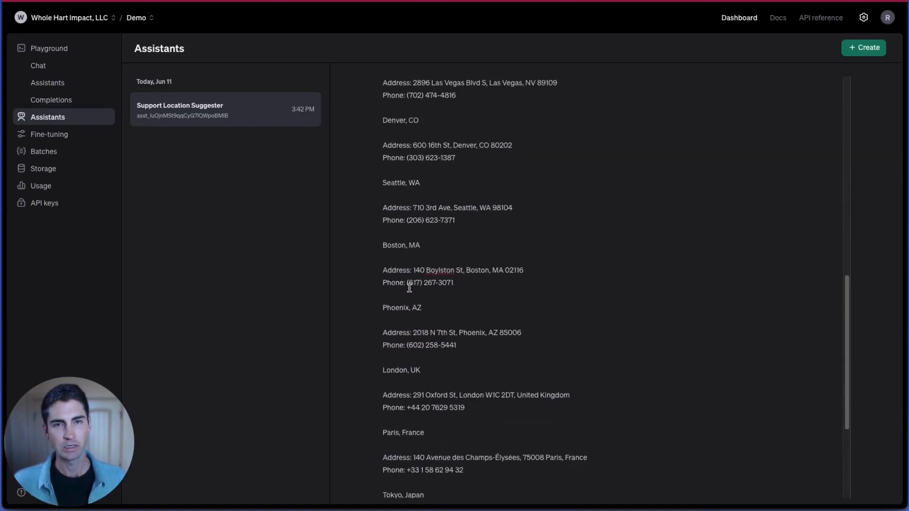
{"action": "left_click_drag", "start_coordinate": [394, 200], "coordinate": [426, 201]}
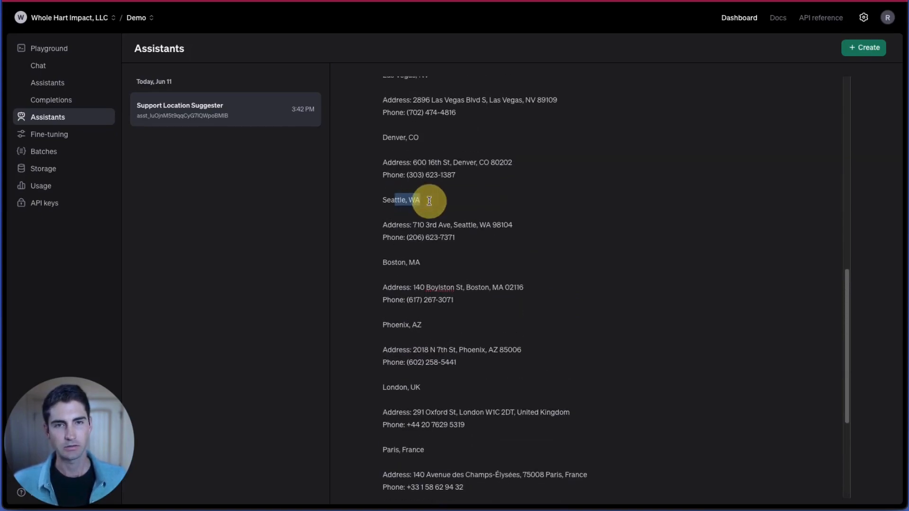
{"action": "scroll", "coordinate": [422, 195], "scroll_direction": "up", "scroll_amount": 3}
{"action": "scroll", "coordinate": [422, 196], "scroll_direction": "up", "scroll_amount": 3}
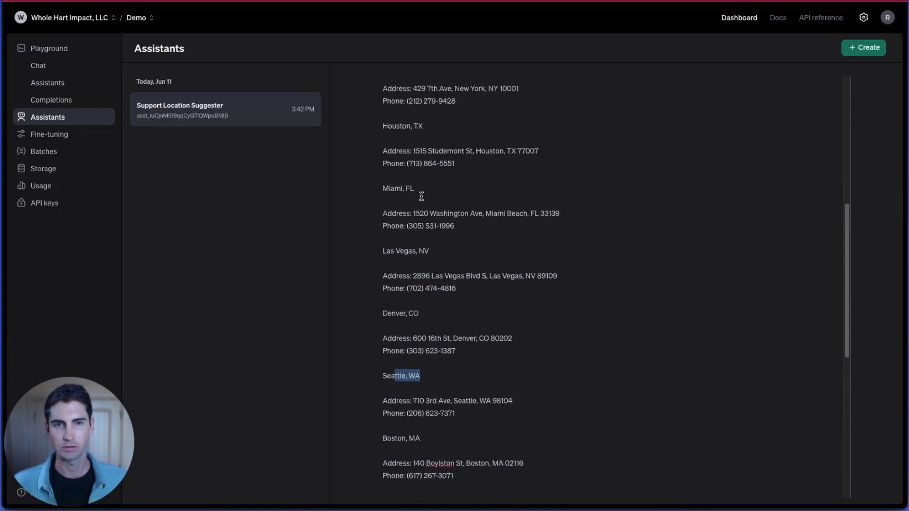
{"action": "scroll", "coordinate": [421, 199], "scroll_direction": "up", "scroll_amount": 4}
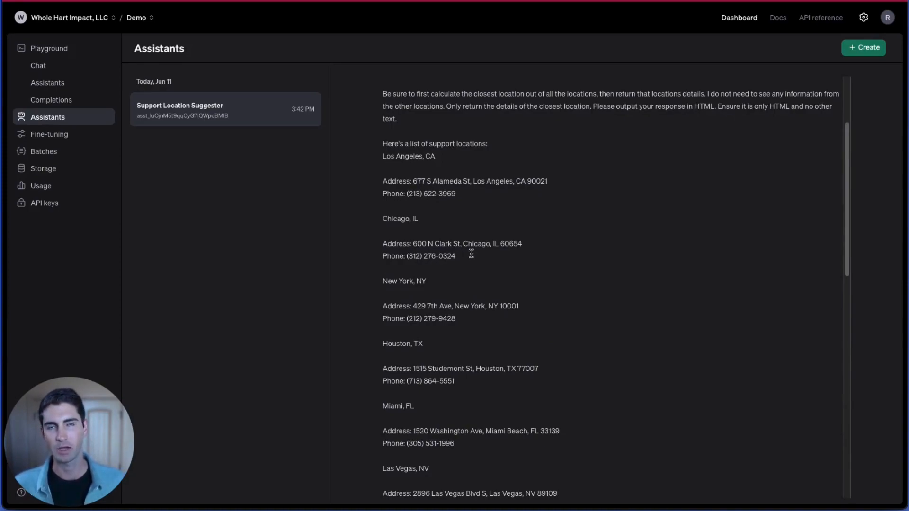
{"action": "scroll", "coordinate": [475, 242], "scroll_direction": "up", "scroll_amount": 3}
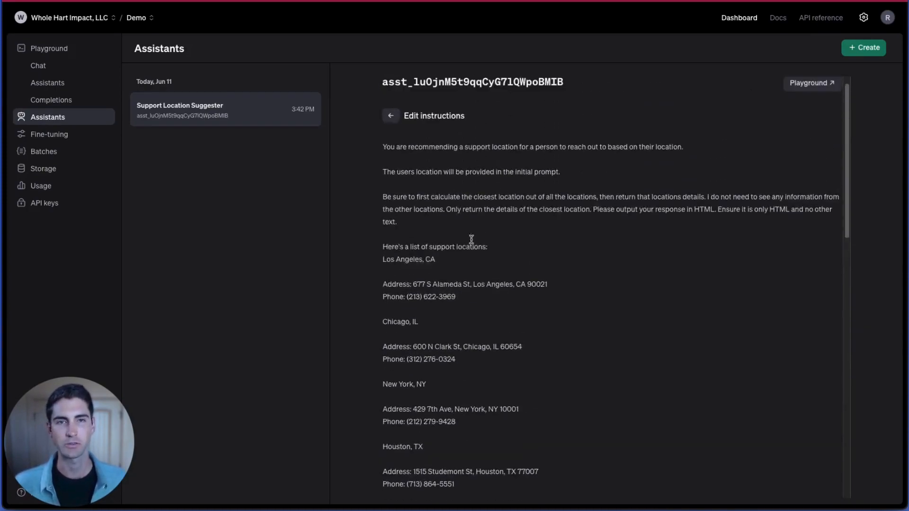
{"action": "left_click", "coordinate": [389, 118]}
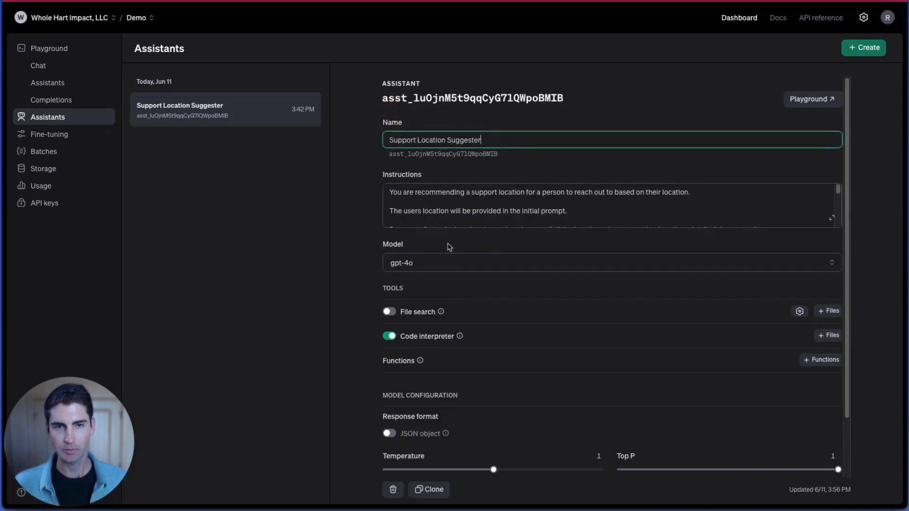
Step: Review the model choices available for the Support Location Suggester assistant and leave the selection as it is
{"action": "left_click", "coordinate": [419, 268]}
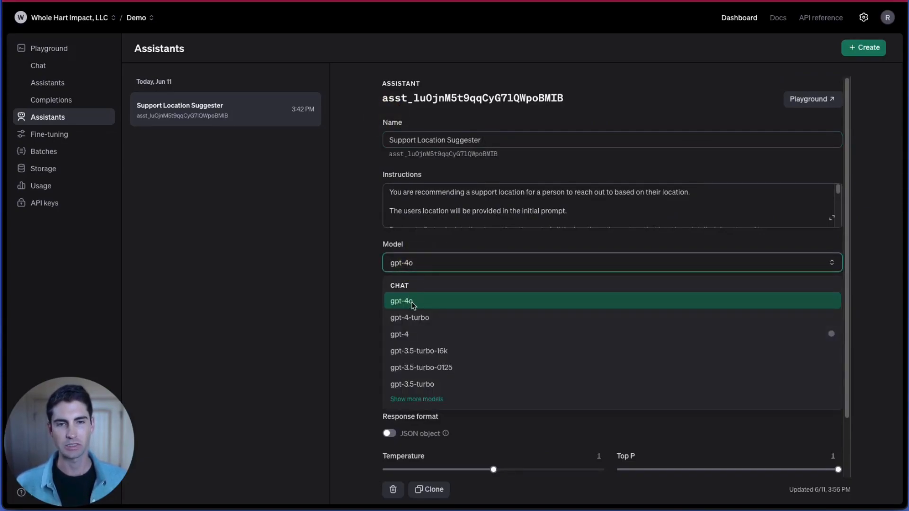
{"action": "left_click", "coordinate": [417, 245]}
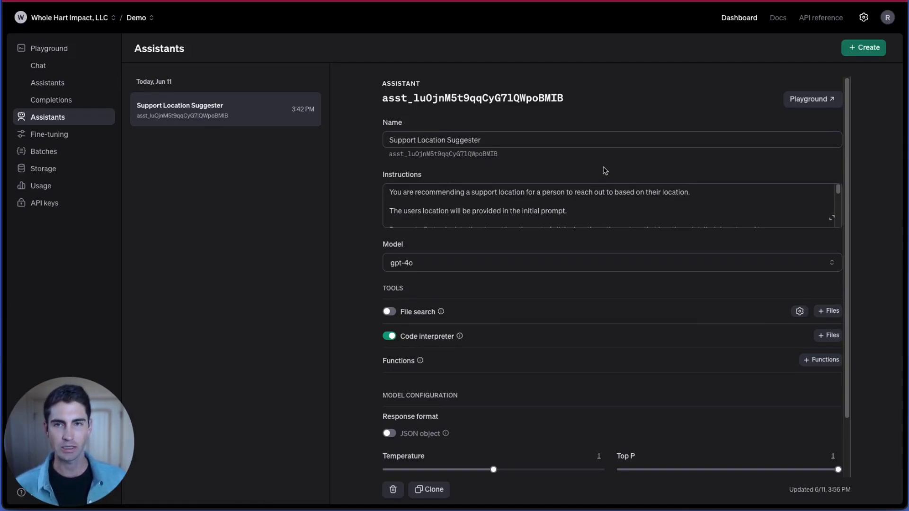
Step: Open the assistant in the Playground and run it with the message "Atlanta, GA"
{"action": "left_click", "coordinate": [804, 99]}
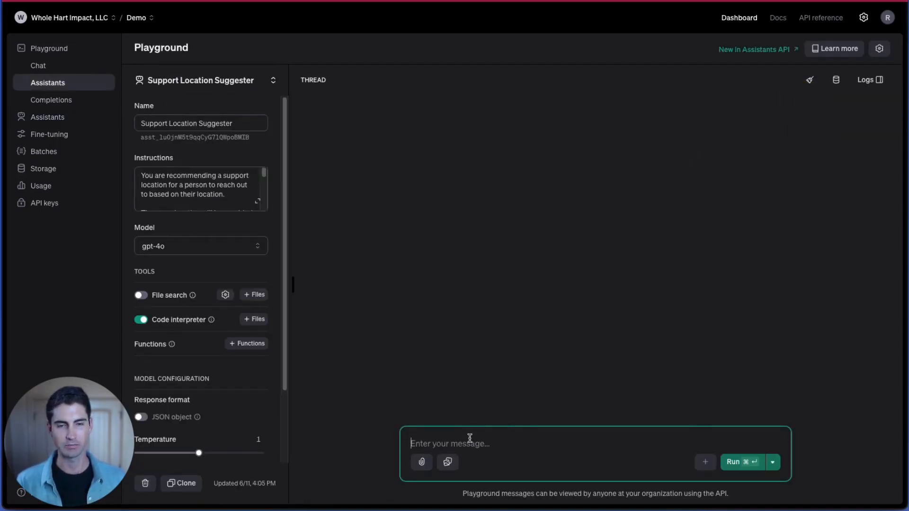
{"action": "type", "text": "Atlanta"}
{"action": "key", "text": "BackSpace"}
{"action": "key", "text": "BackSpace"}
{"action": "type", "text": "ta, GA"}
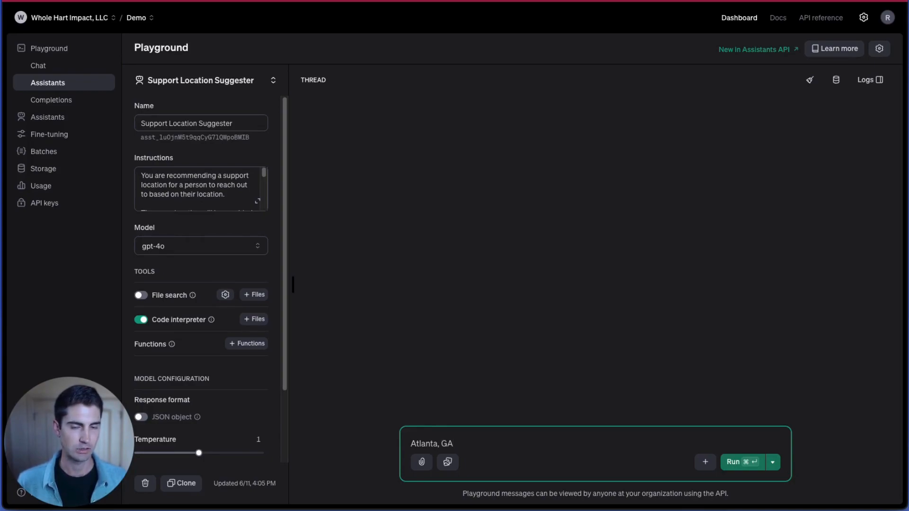
{"action": "type", "text": " U"}
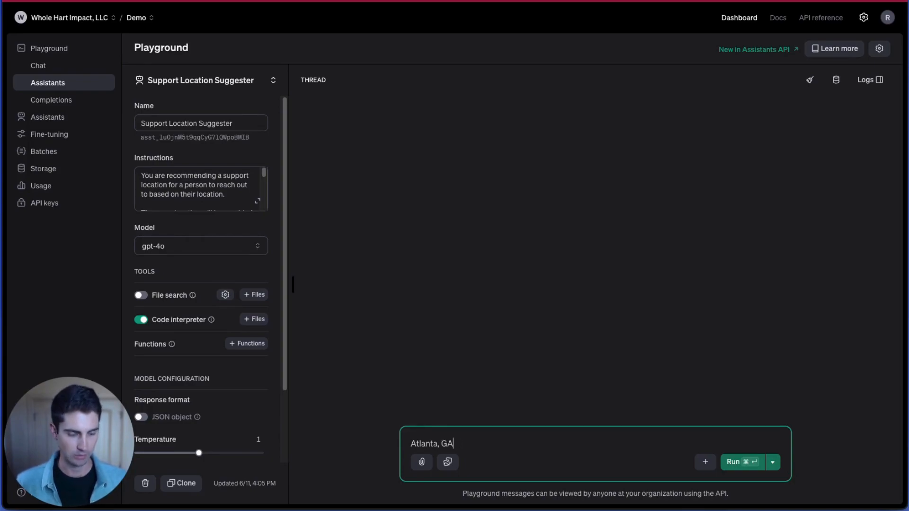
{"action": "key", "text": "super+Return"}
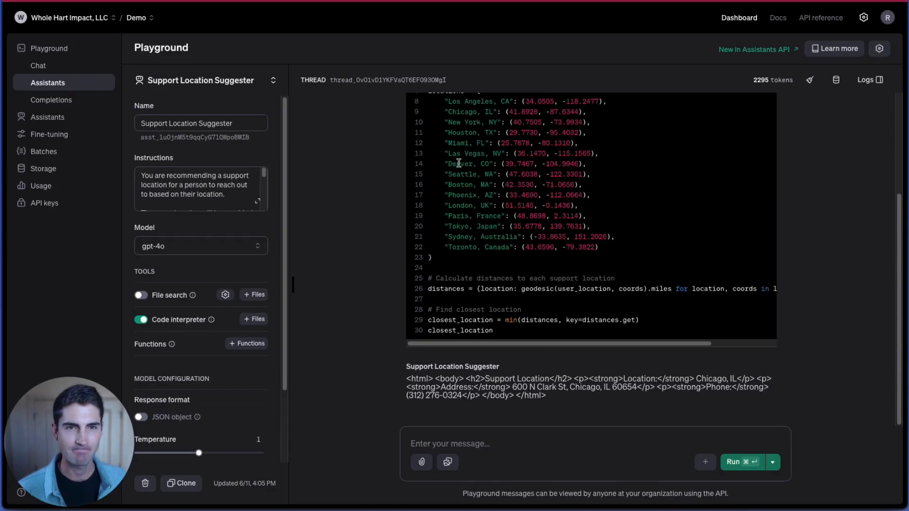
Step: Examine the location list in the generated code, including the Miami entry, and the assistant's HTML response
{"action": "scroll", "coordinate": [453, 149], "scroll_direction": "up", "scroll_amount": 1}
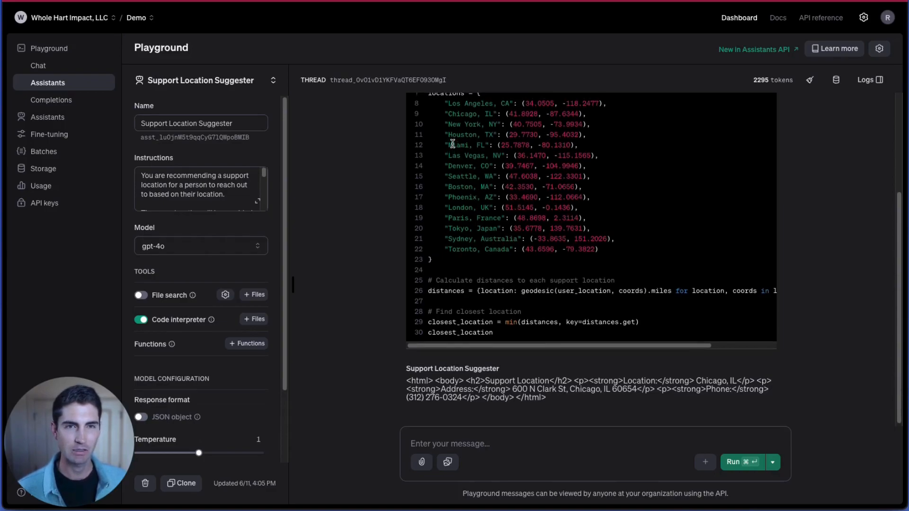
{"action": "left_click_drag", "start_coordinate": [460, 159], "coordinate": [477, 162]}
{"action": "scroll", "coordinate": [475, 163], "scroll_direction": "down", "scroll_amount": 1}
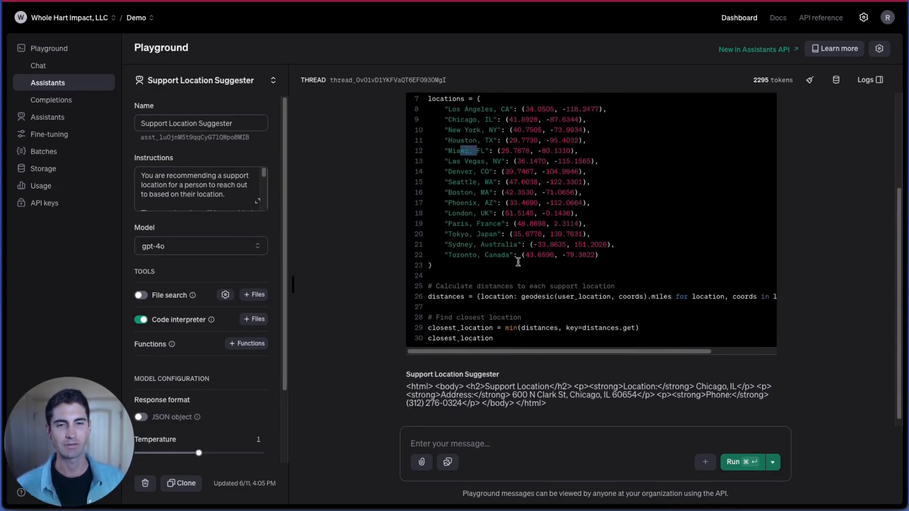
{"action": "scroll", "coordinate": [579, 372], "scroll_direction": "up", "scroll_amount": 1}
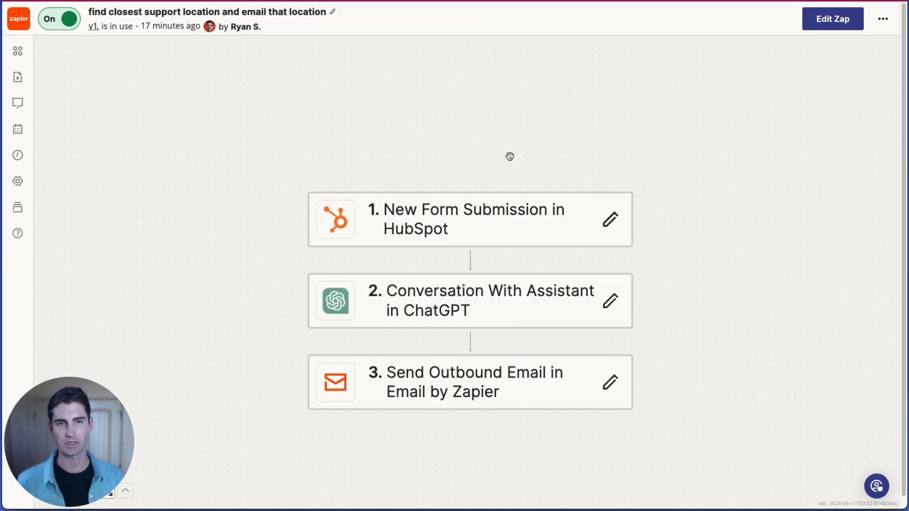
Step: Switch to the Zapier zap for emailing the closest support location, start editing it and open the HubSpot New Form Submission trigger
{"action": "left_click", "coordinate": [837, 29]}
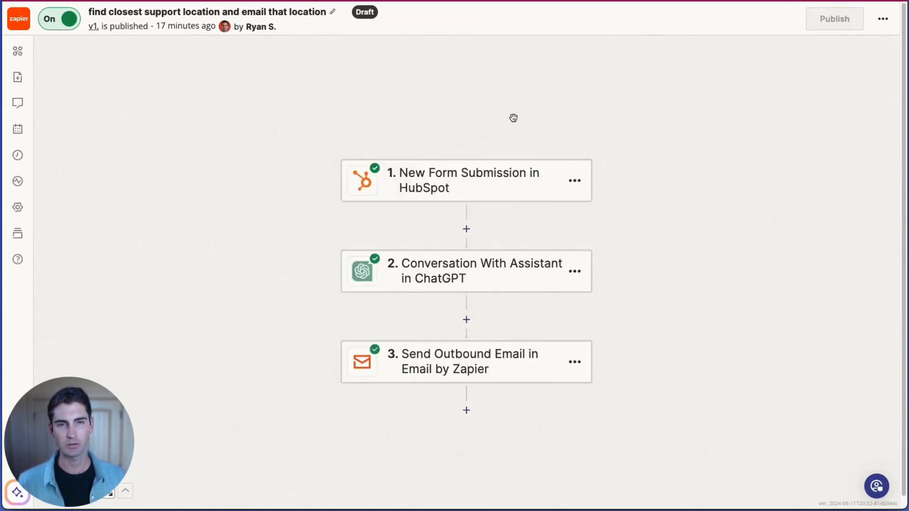
{"action": "left_click_drag", "start_coordinate": [513, 118], "coordinate": [327, 67]}
{"action": "left_click", "coordinate": [319, 122]}
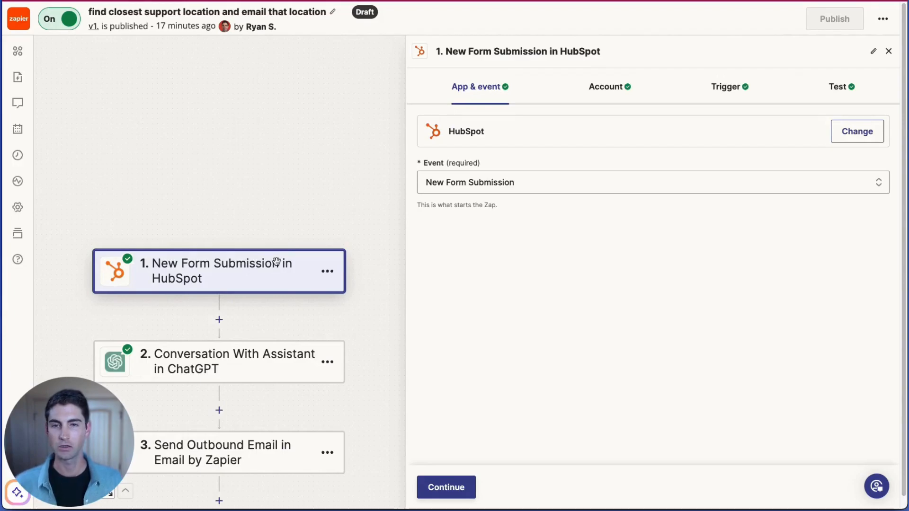
Step: Review the HubSpot trigger's event choices, its selected form and its test records
{"action": "left_click", "coordinate": [458, 182]}
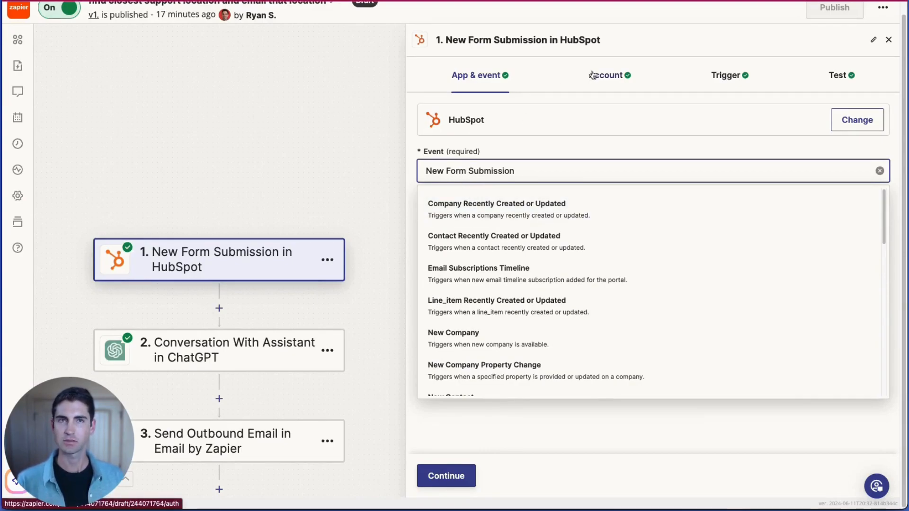
{"action": "left_click", "coordinate": [720, 79]}
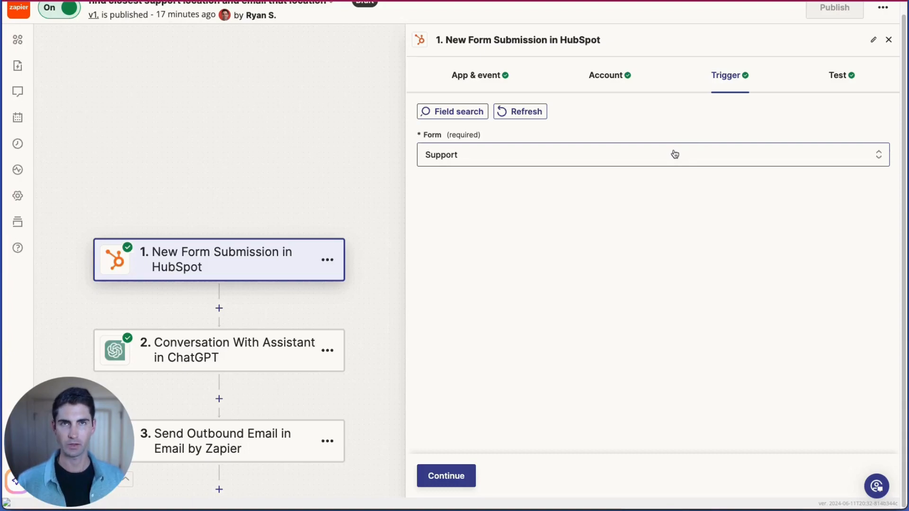
{"action": "left_click", "coordinate": [832, 79]}
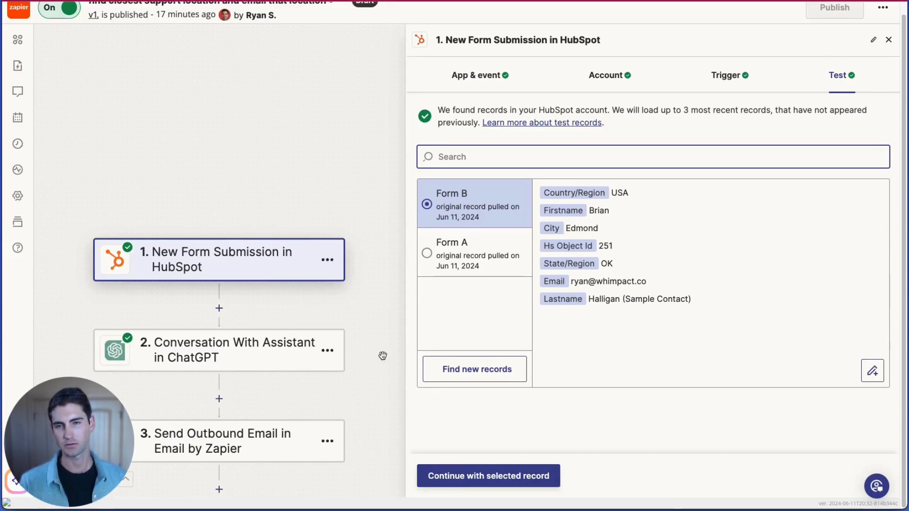
Step: Open the ChatGPT Conversation With Assistant step and review its message fields, linked assistant and remaining optional settings
{"action": "left_click", "coordinate": [269, 353]}
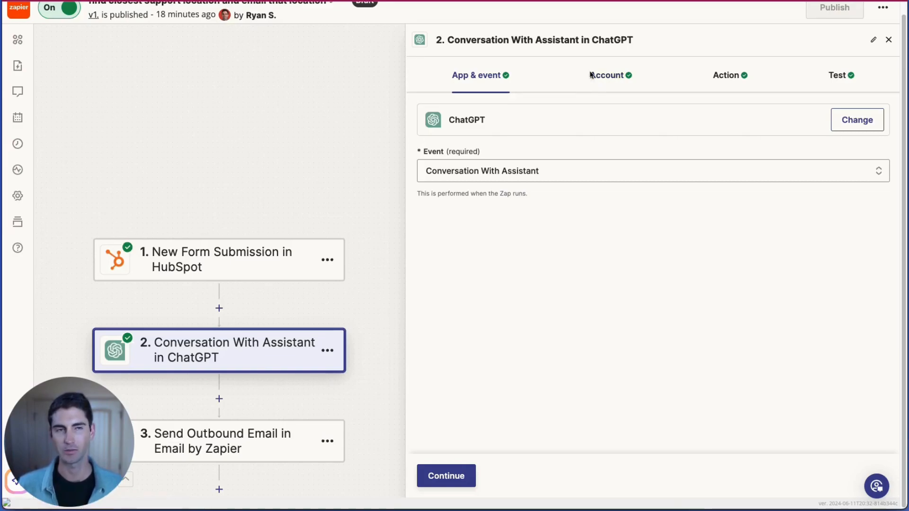
{"action": "left_click", "coordinate": [725, 89]}
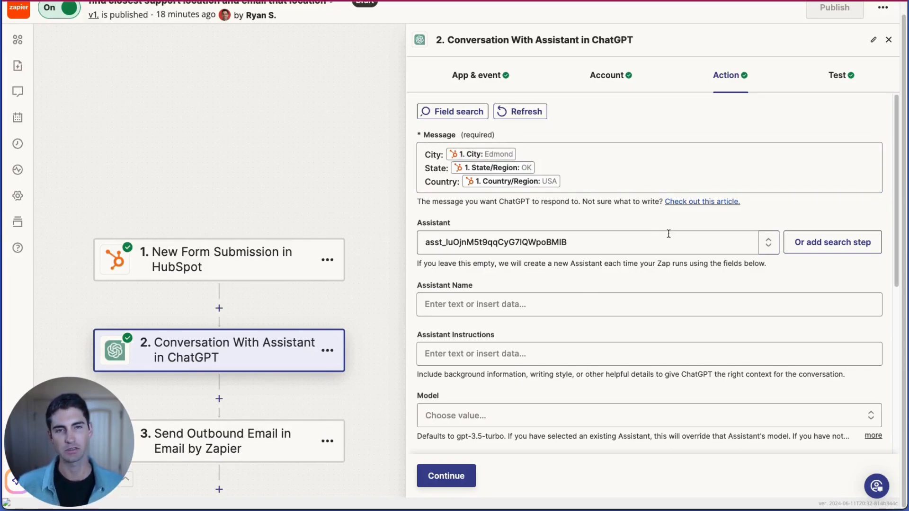
{"action": "scroll", "coordinate": [607, 212], "scroll_direction": "down", "scroll_amount": 2}
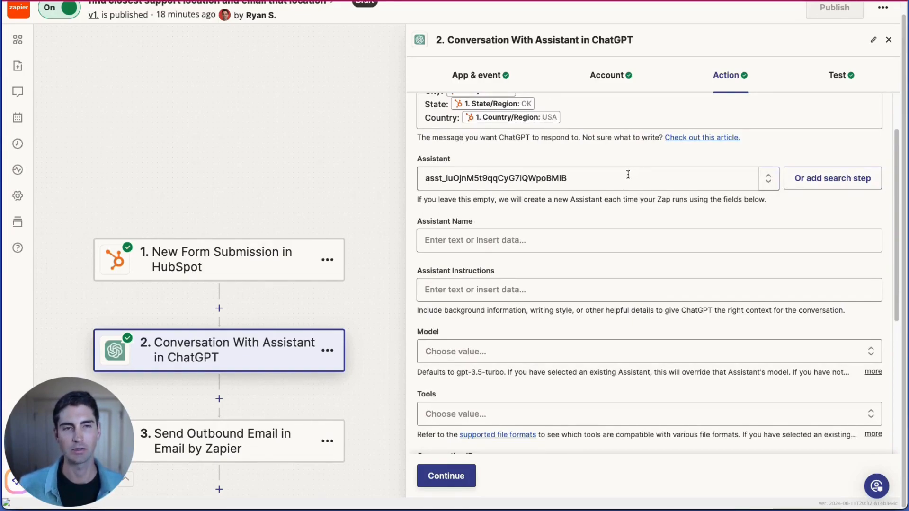
{"action": "scroll", "coordinate": [628, 177], "scroll_direction": "down", "scroll_amount": 1}
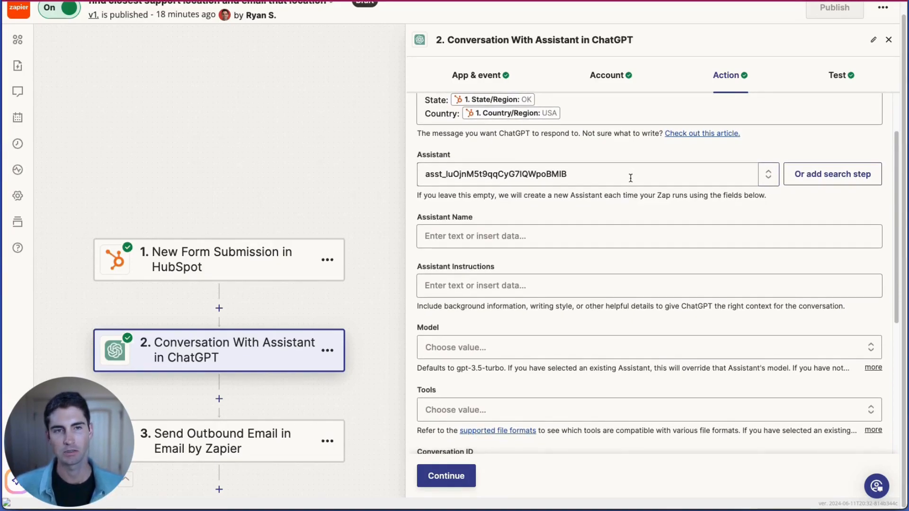
{"action": "scroll", "coordinate": [632, 180], "scroll_direction": "down", "scroll_amount": 5}
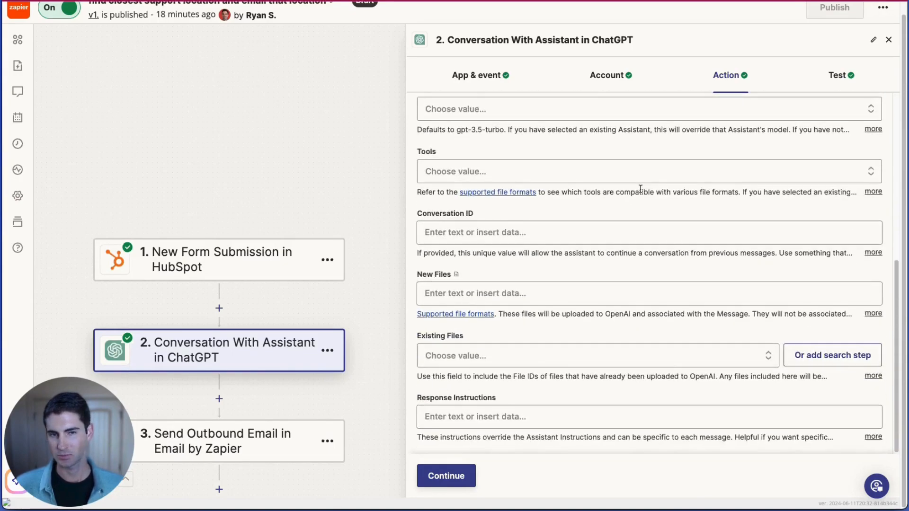
{"action": "scroll", "coordinate": [530, 205], "scroll_direction": "up", "scroll_amount": 3}
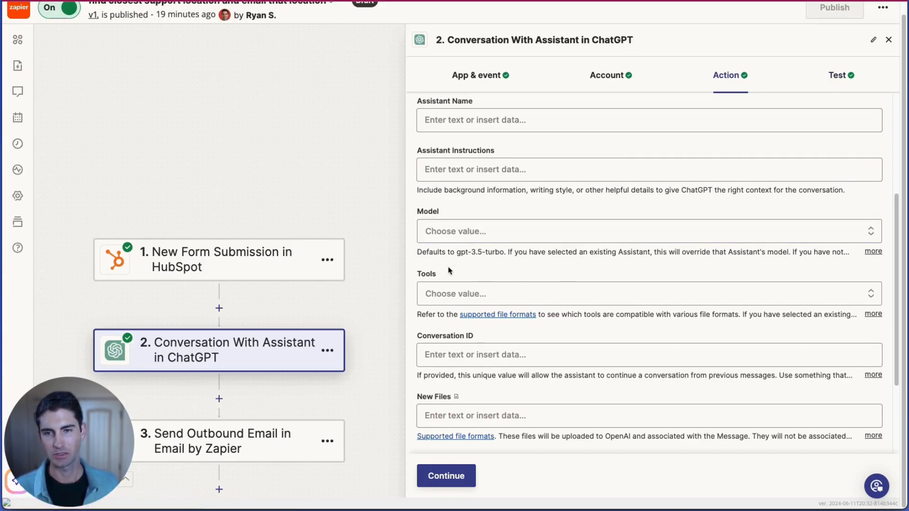
{"action": "scroll", "coordinate": [305, 243], "scroll_direction": "down", "scroll_amount": 2}
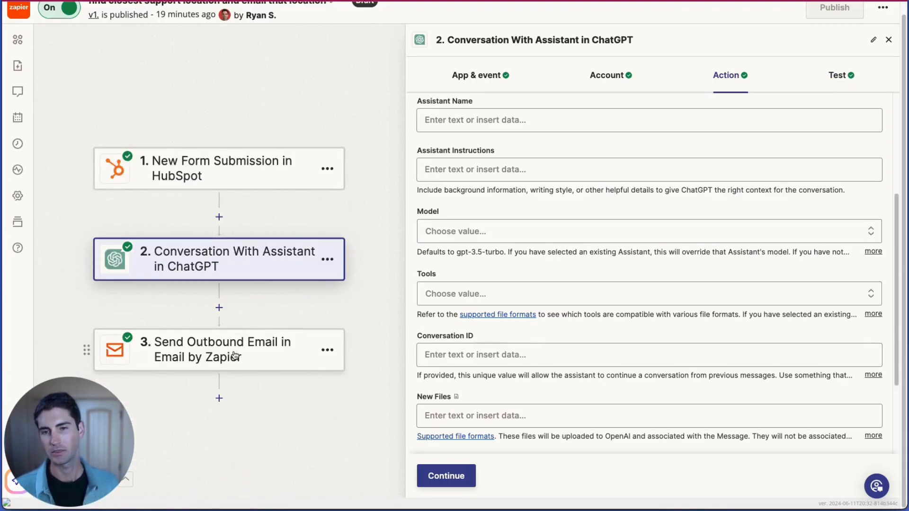
Step: Open the Send Outbound Email step and check its event choices
{"action": "left_click", "coordinate": [234, 355]}
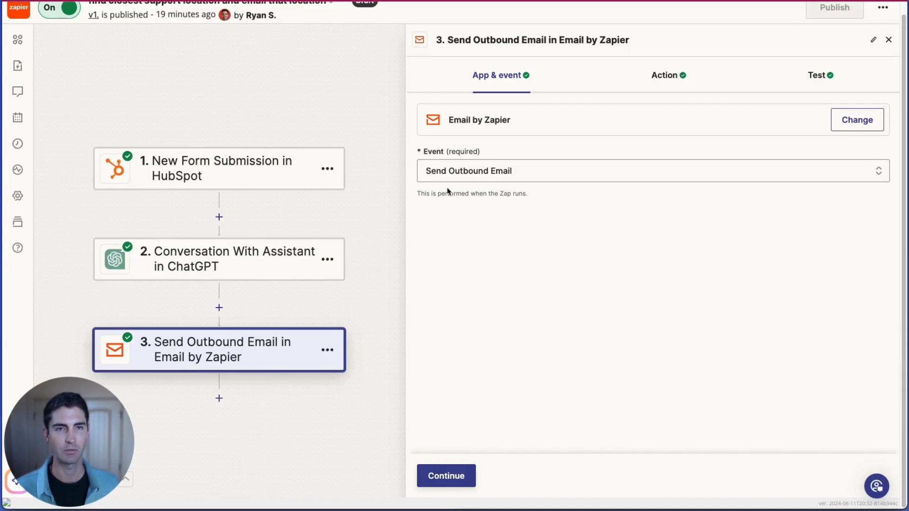
{"action": "left_click", "coordinate": [466, 171]}
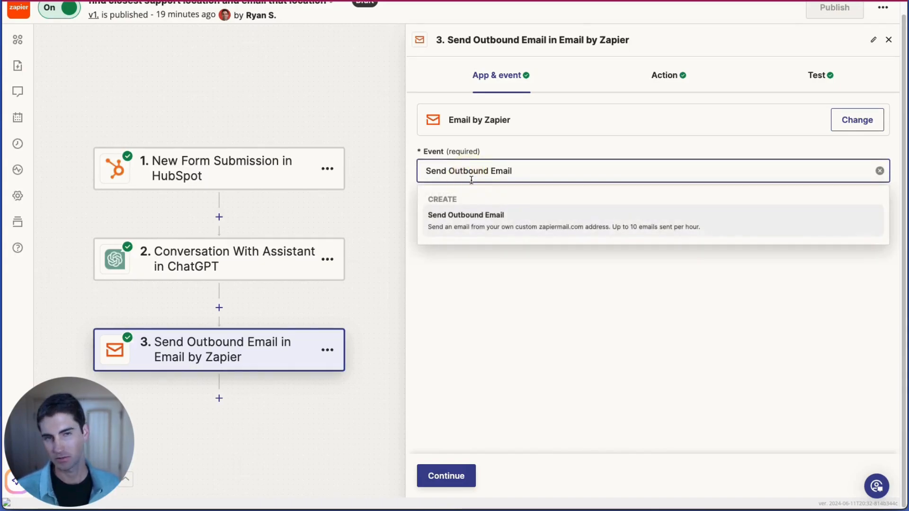
{"action": "left_click", "coordinate": [538, 297]}
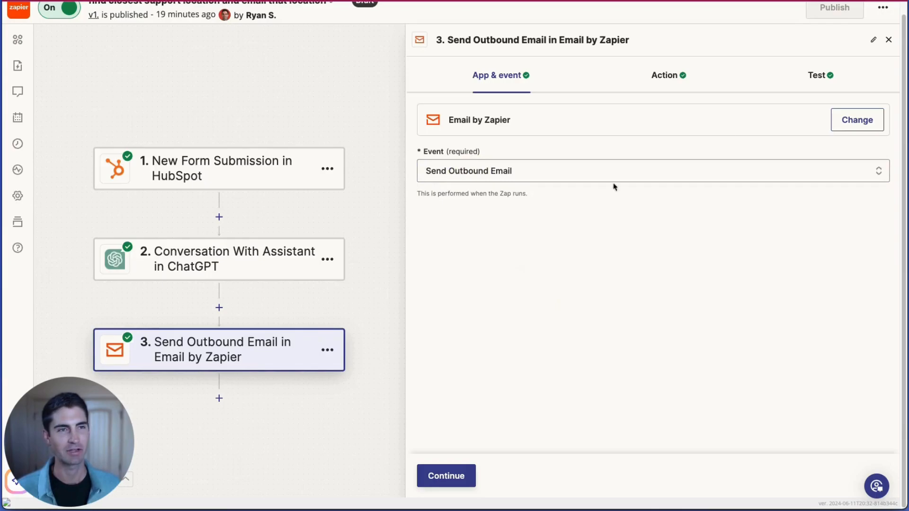
Step: Review the outbound email's recipient, subject and body with the inserted ChatGPT Full Response
{"action": "left_click", "coordinate": [665, 84]}
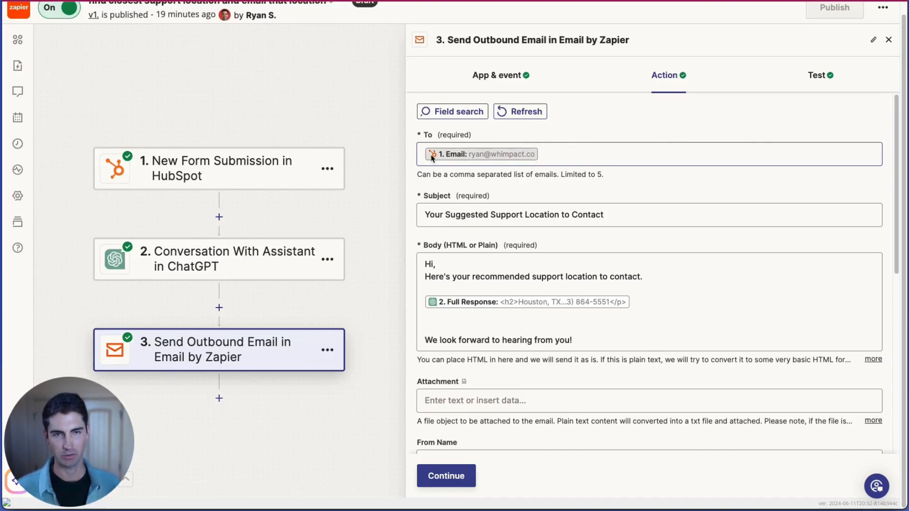
{"action": "left_click", "coordinate": [449, 214]}
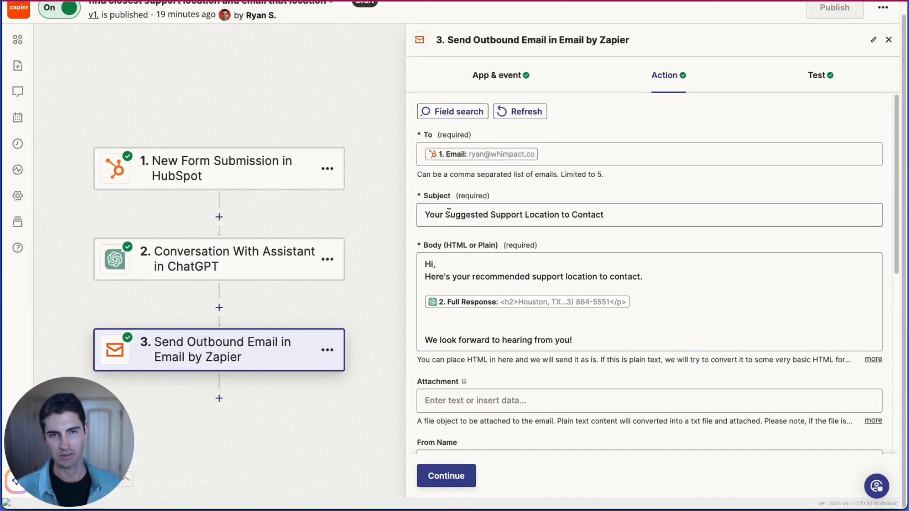
{"action": "left_click", "coordinate": [423, 264]}
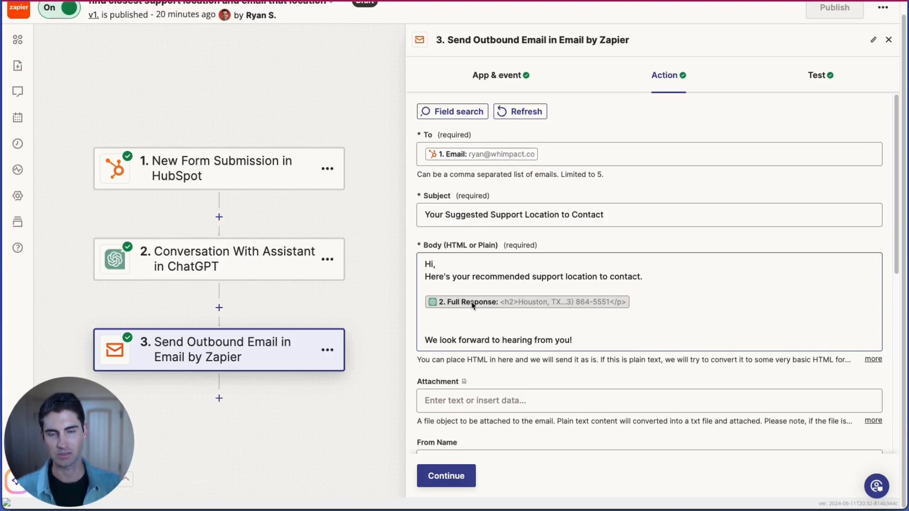
Step: Review the email's From Name placeholder, reply-to address, copy fields, line break and read receipt options, and open the step's test
{"action": "scroll", "coordinate": [469, 312], "scroll_direction": "down", "scroll_amount": 3}
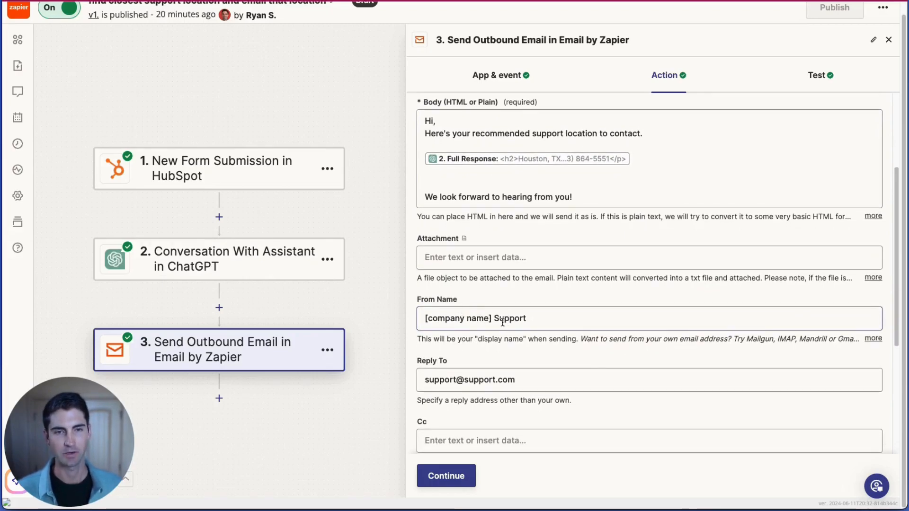
{"action": "left_click", "coordinate": [491, 318]}
{"action": "left_click_drag", "start_coordinate": [491, 319], "coordinate": [432, 317]}
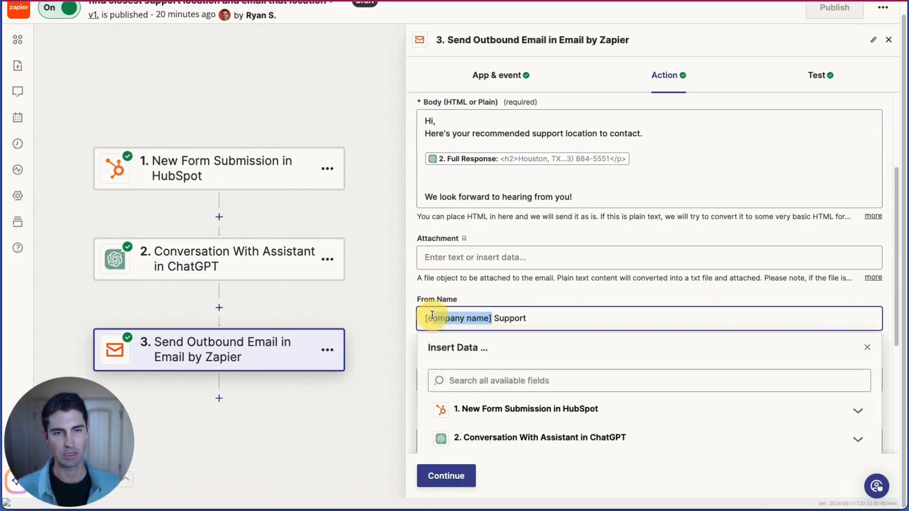
{"action": "left_click", "coordinate": [505, 294]}
{"action": "scroll", "coordinate": [492, 335], "scroll_direction": "down", "scroll_amount": 2}
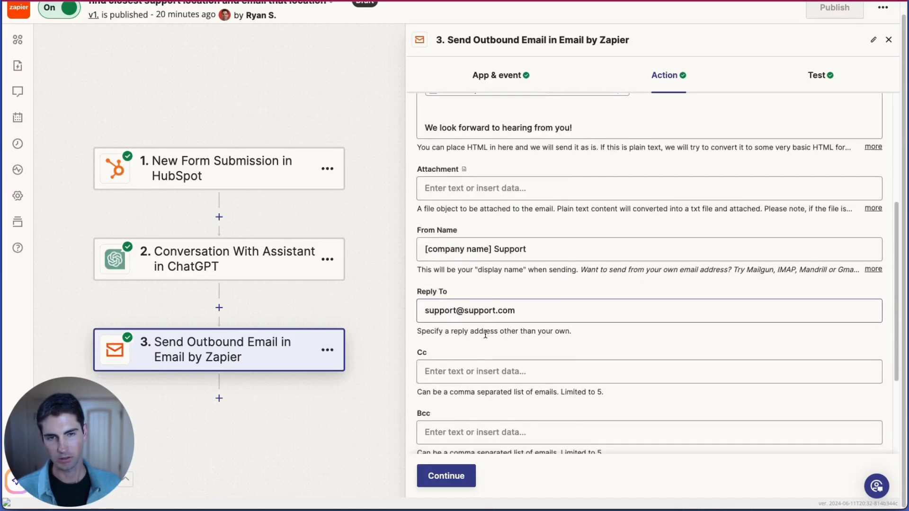
{"action": "scroll", "coordinate": [470, 316], "scroll_direction": "down", "scroll_amount": 1}
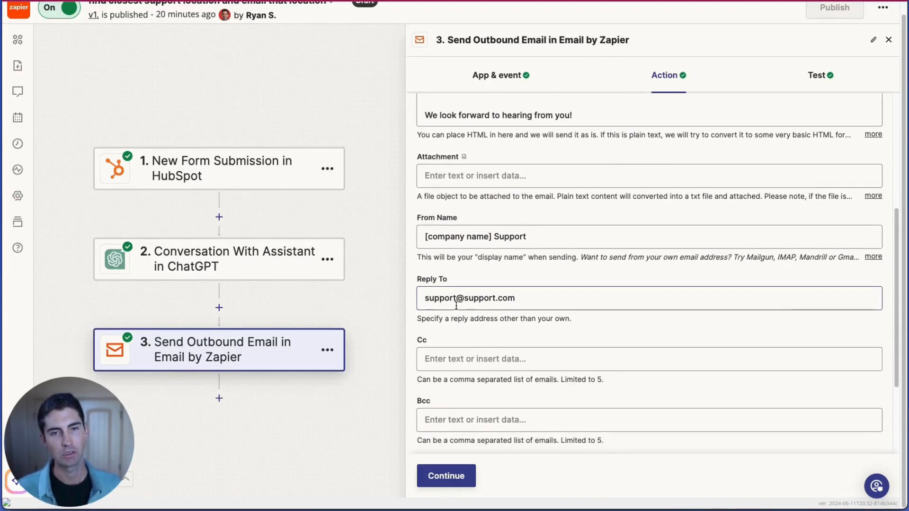
{"action": "scroll", "coordinate": [452, 296], "scroll_direction": "down", "scroll_amount": 1}
{"action": "scroll", "coordinate": [453, 296], "scroll_direction": "down", "scroll_amount": 4}
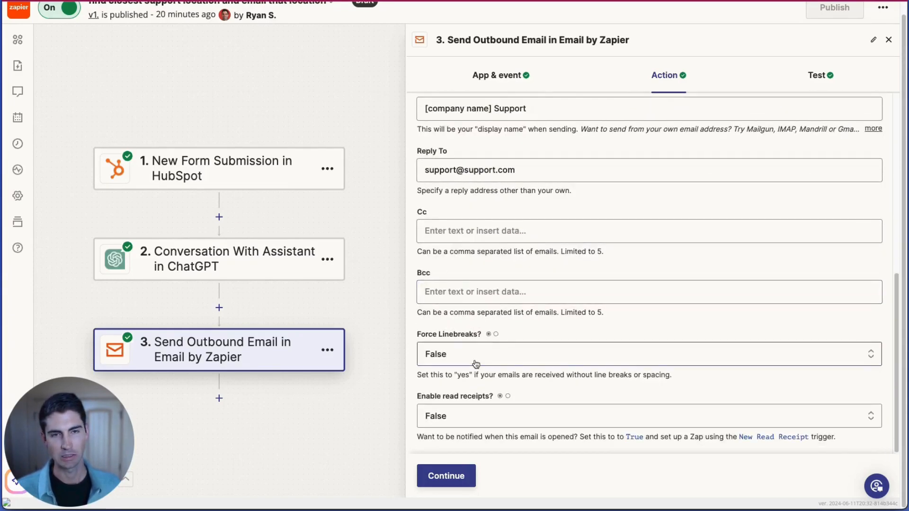
{"action": "left_click", "coordinate": [812, 86]}
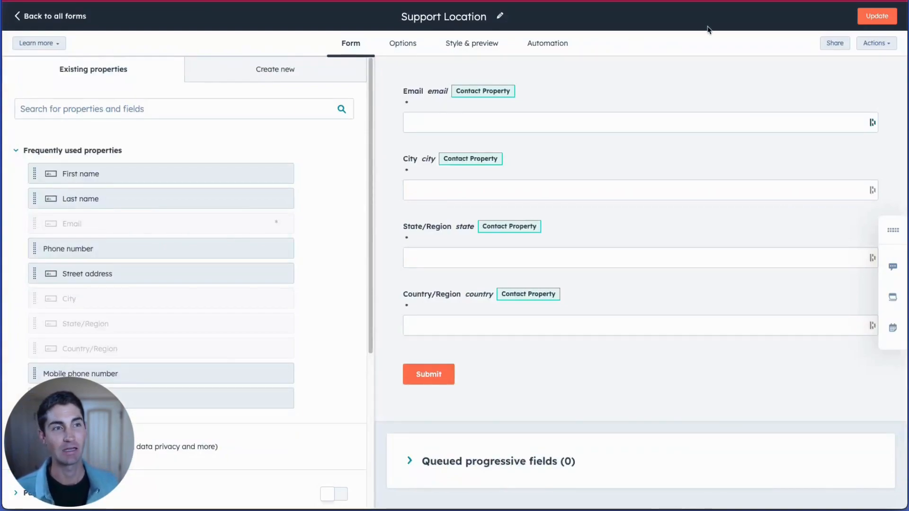
Step: Switch to the HubSpot Support Location form, view its share link and embed code, and return to the form editor
{"action": "left_click", "coordinate": [832, 45]}
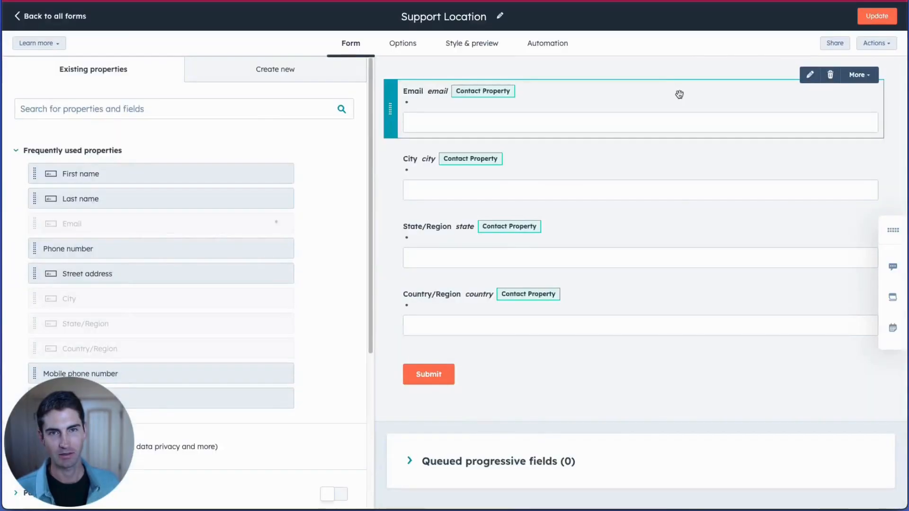
{"action": "left_click", "coordinate": [834, 43]}
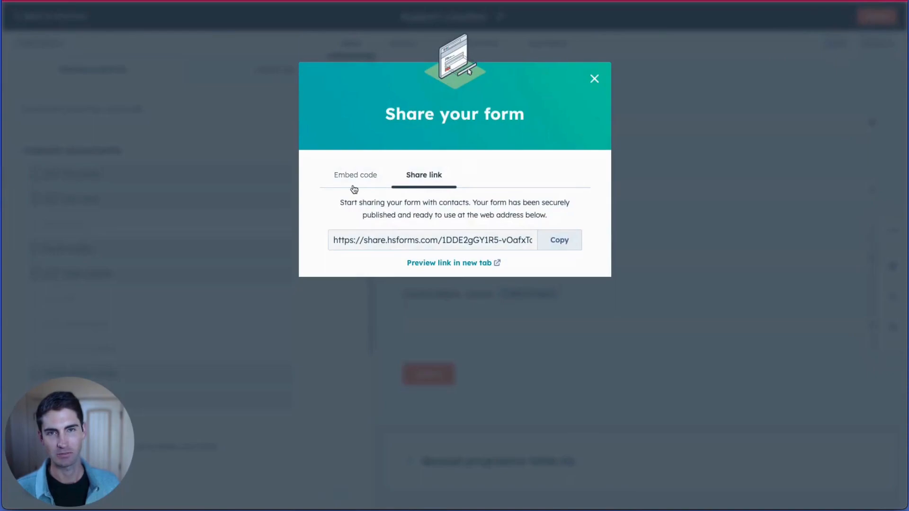
{"action": "left_click", "coordinate": [349, 181]}
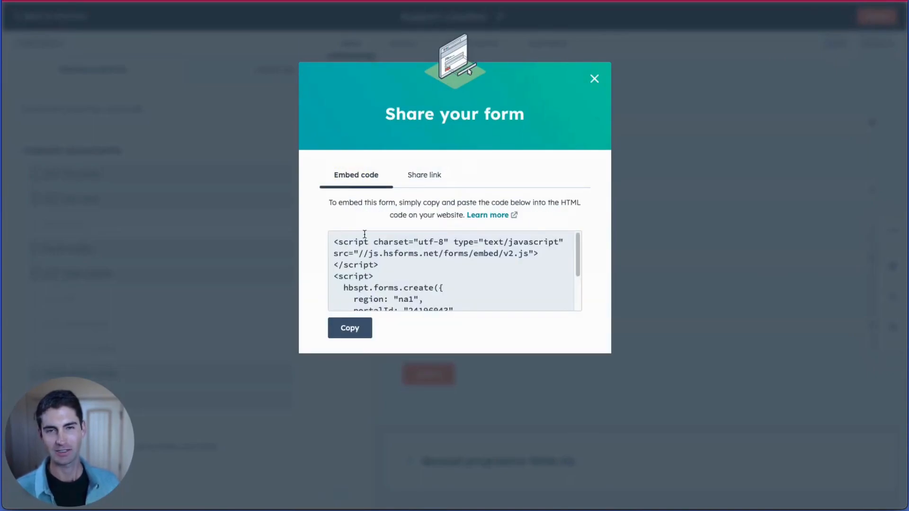
{"action": "left_click", "coordinate": [594, 80]}
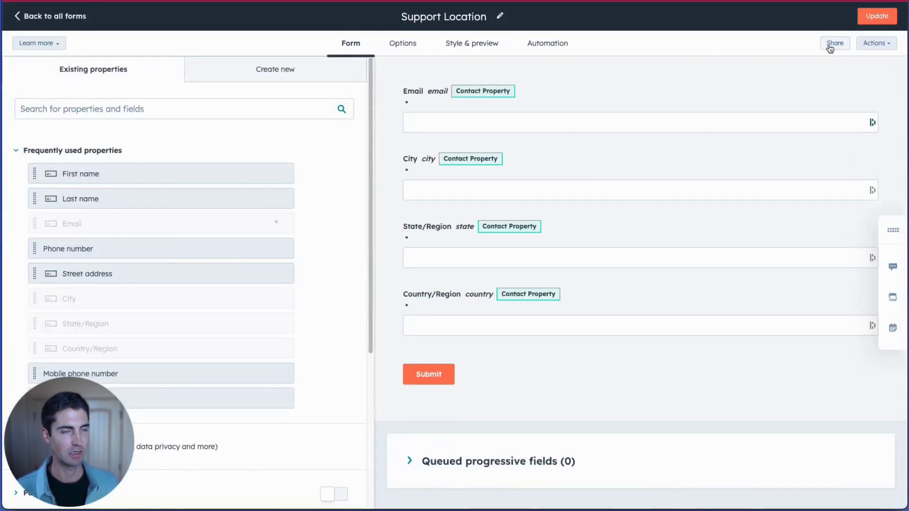
{"action": "left_click", "coordinate": [830, 45]}
{"action": "left_click", "coordinate": [357, 181]}
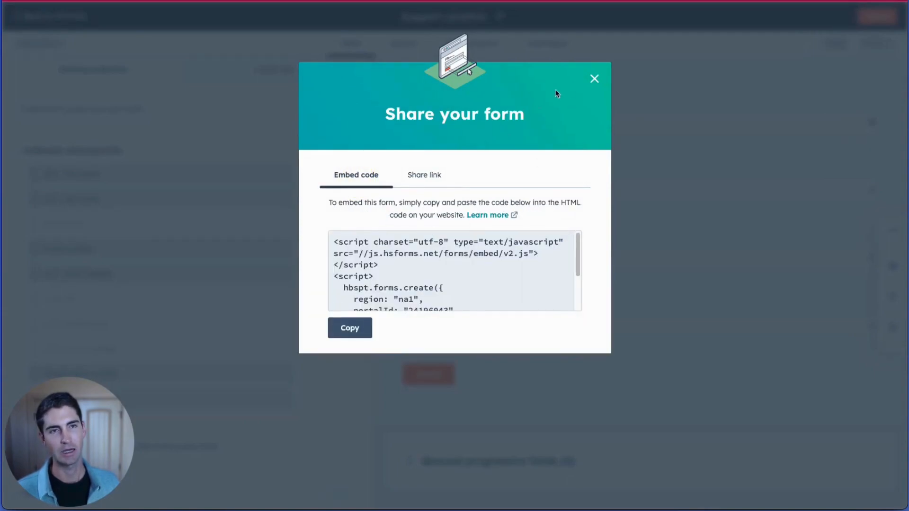
{"action": "left_click", "coordinate": [594, 79]}
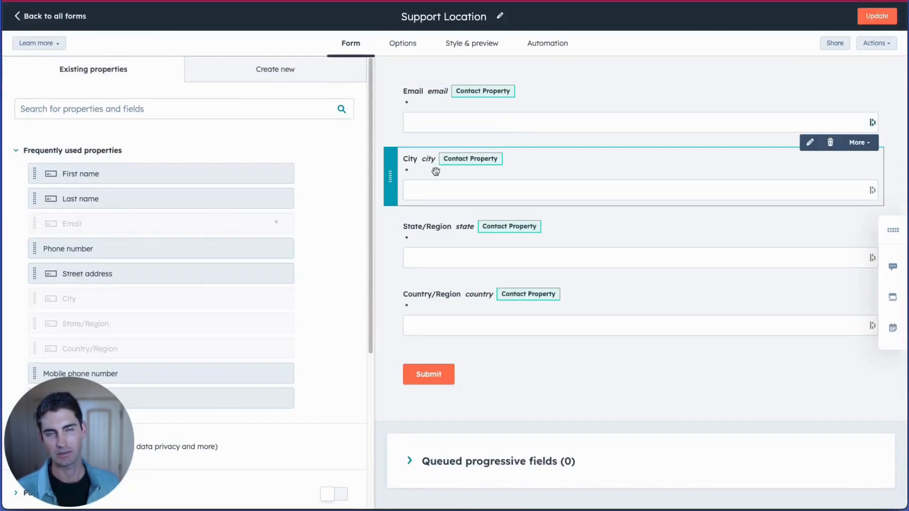